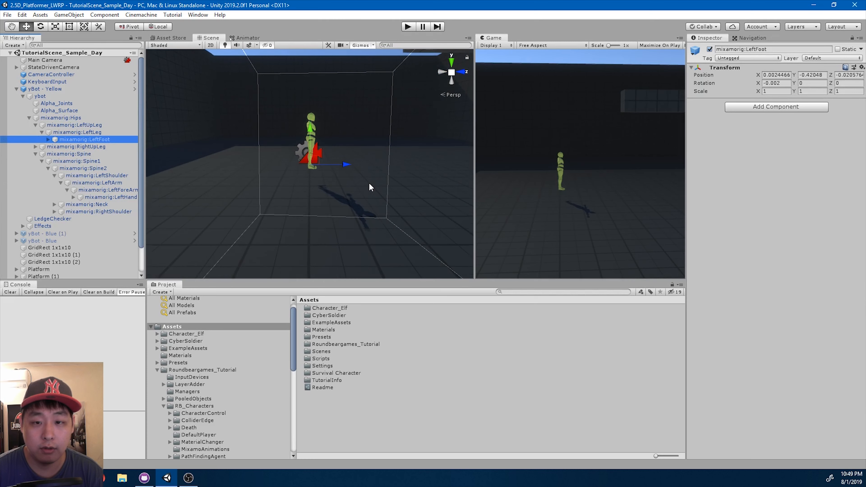
Add a Capsule Collider and a Rigidbody component to mixamorig:LeftFoot
alt+drag(377, 178, 216, 159)
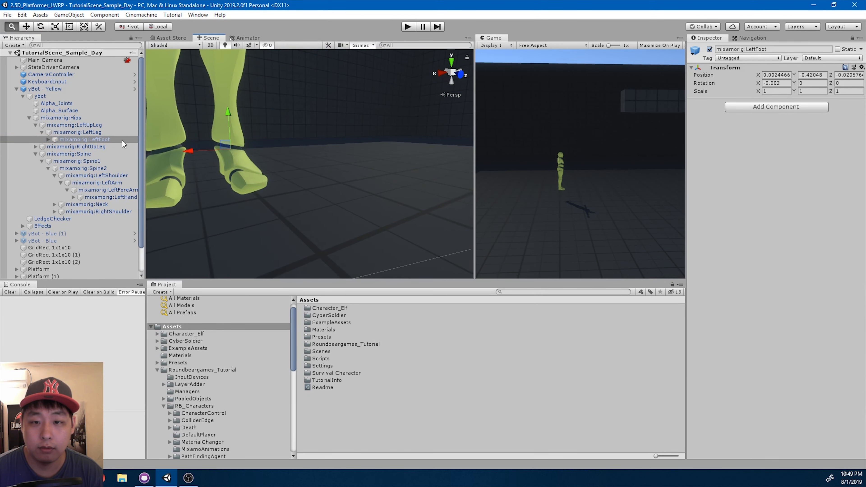
click(765, 107)
text(cap)
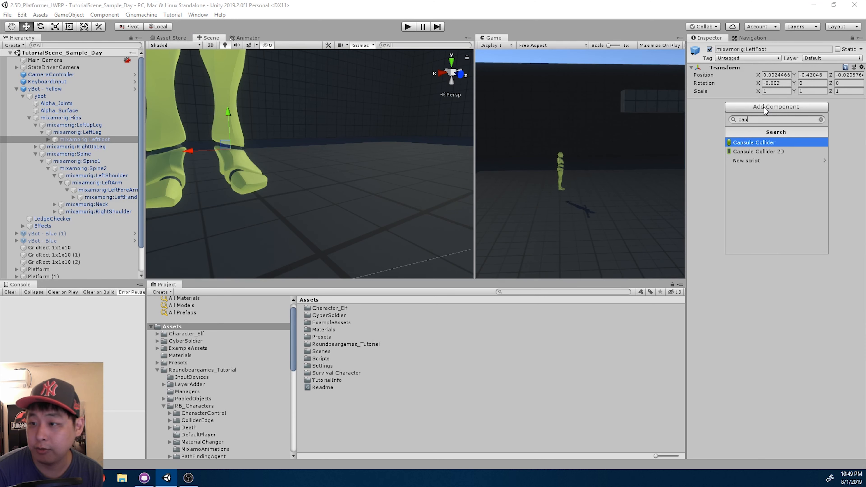
key(Return)
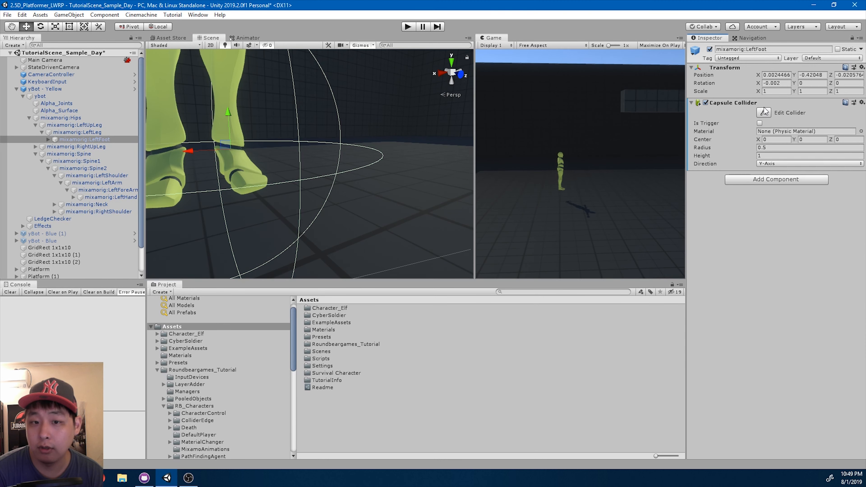
click(756, 181)
text(rigid)
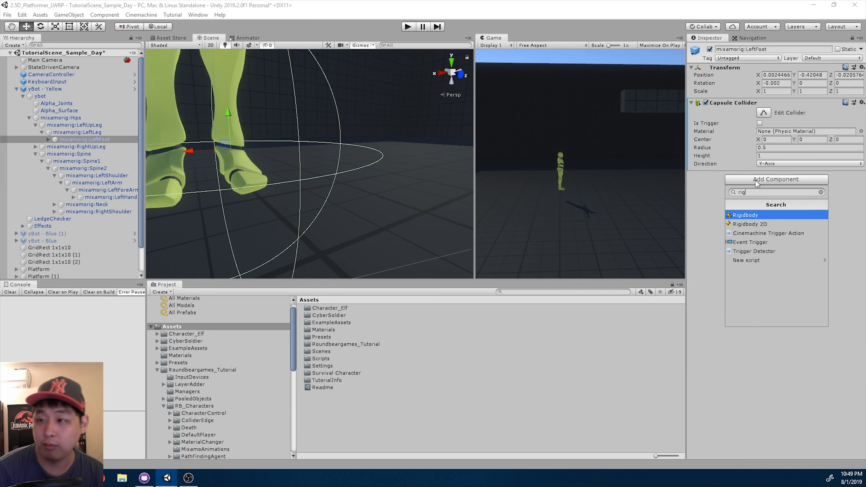
key(Return)
Set the left foot's capsule collider to radius 0.11, height 0.3 and direction Z-Axis
key(f)
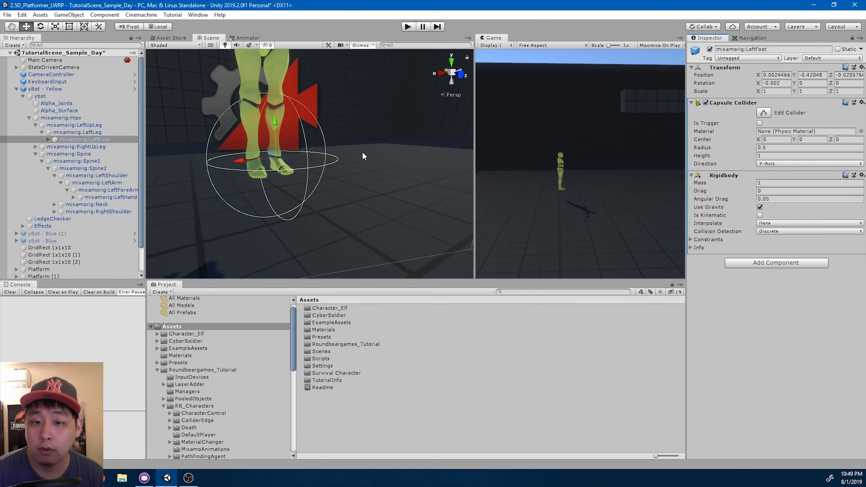
drag(756, 151, 744, 151)
click(777, 155)
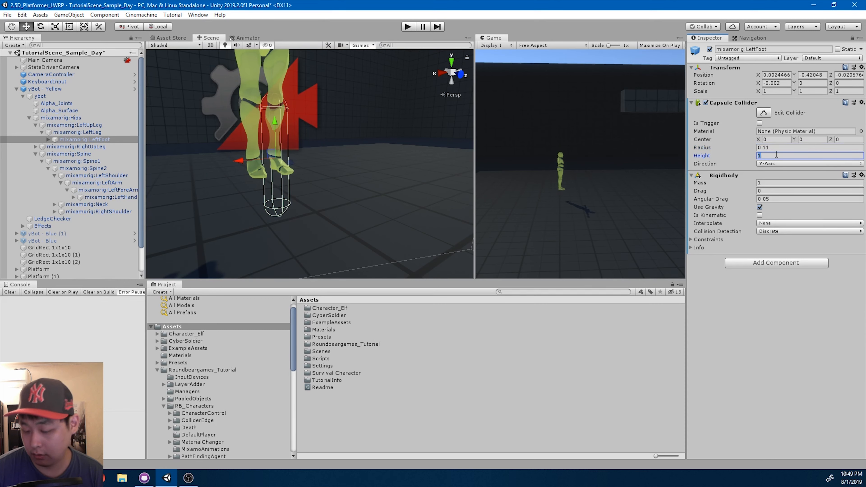
text(0.5)
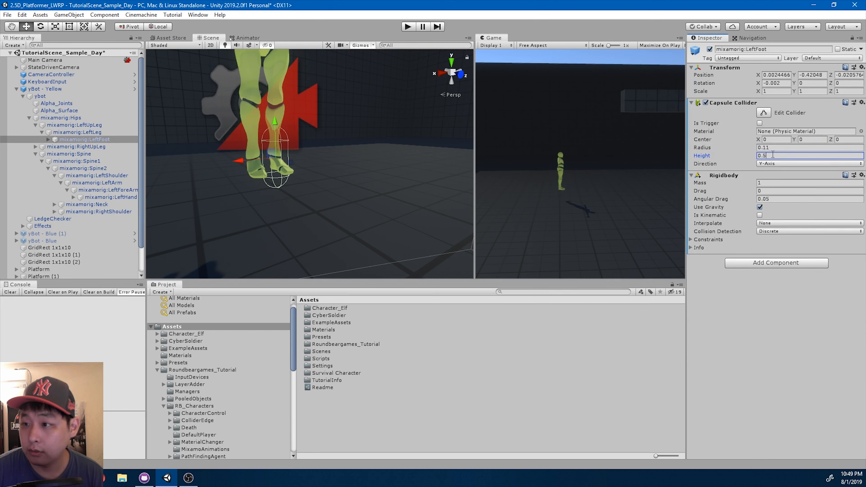
key(Return)
text(0.2)
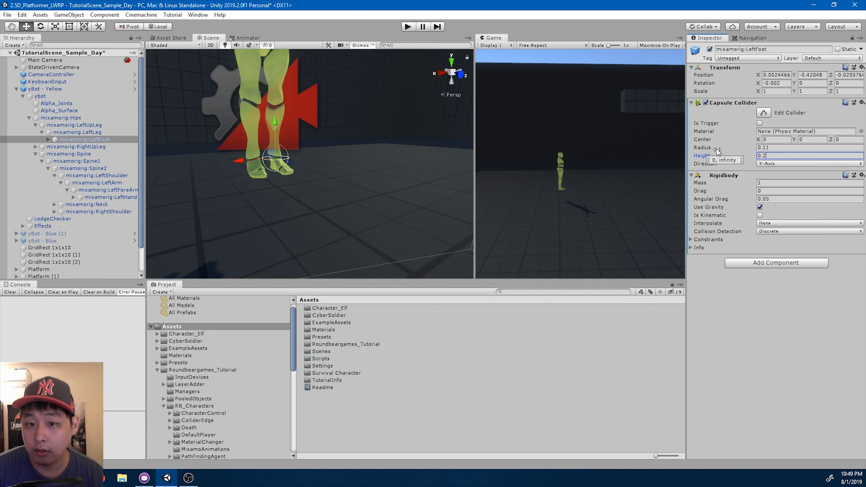
key(BackSpace)
text(3)
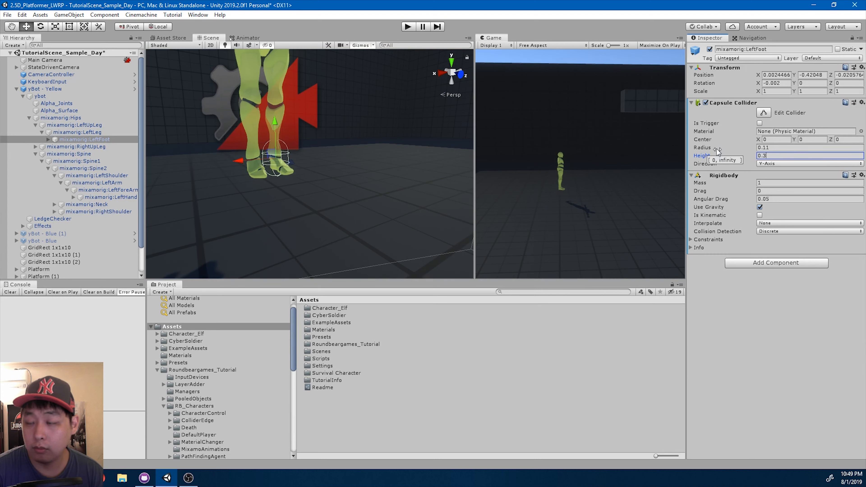
click(781, 164)
click(779, 193)
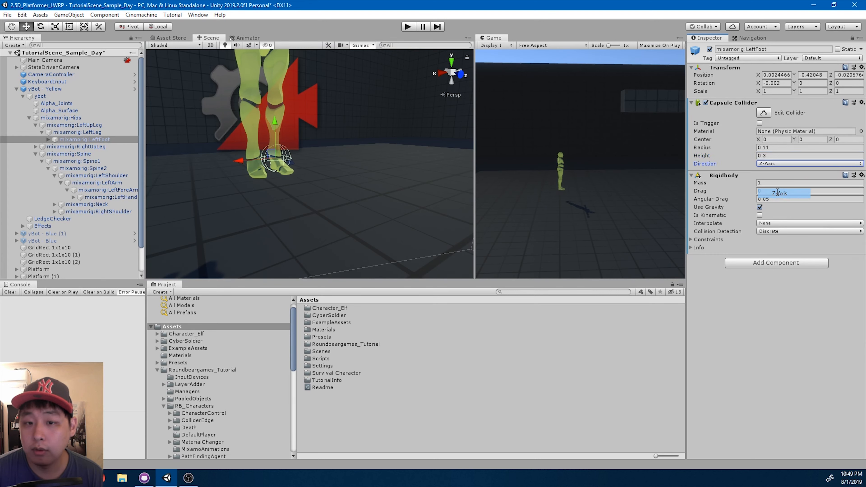
Refine the left foot's capsule collider to radius 0.1 and height 0.4
key(d)
right_drag(408, 116, 52, 147)
key(w)
key(a)
key(a)
key(d)
key(a)
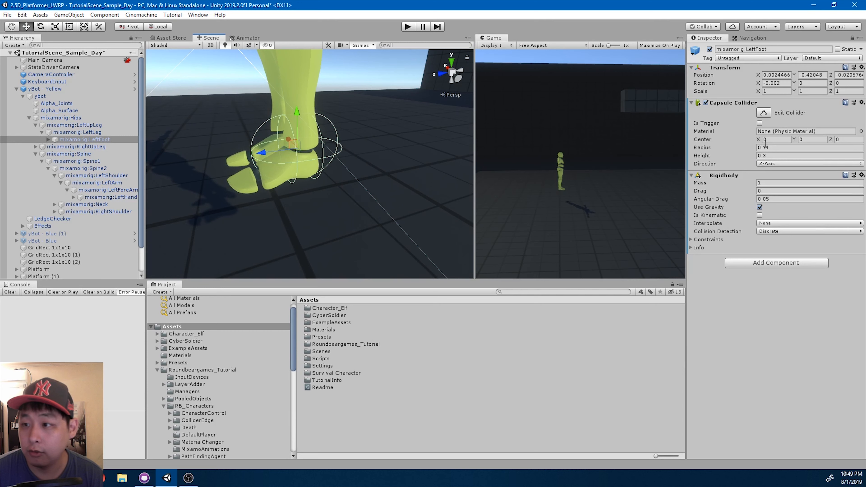
drag(752, 151, 748, 150)
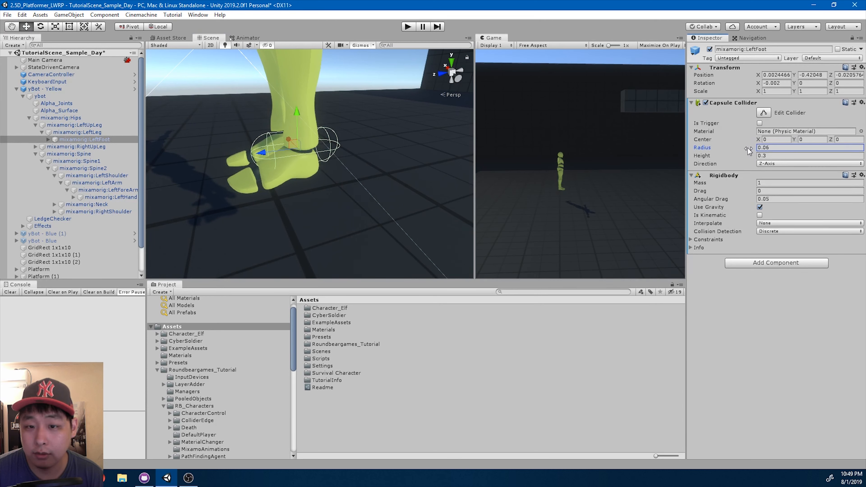
text(1)
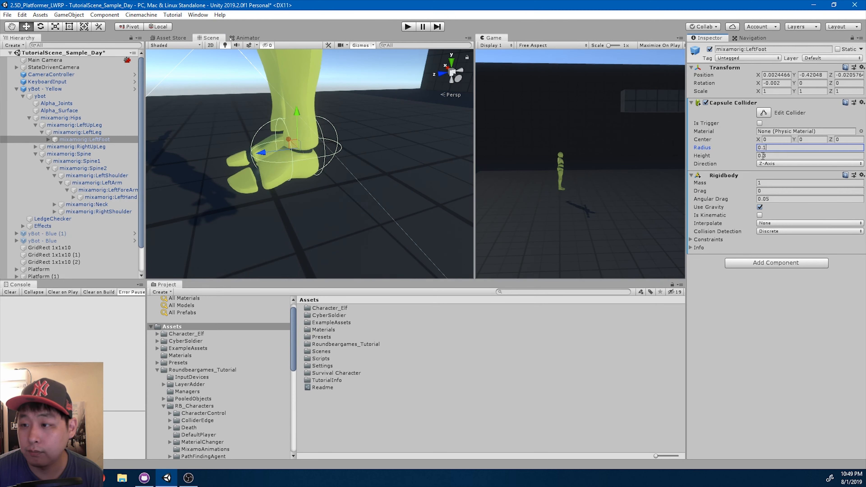
click(776, 156)
text(0.4)
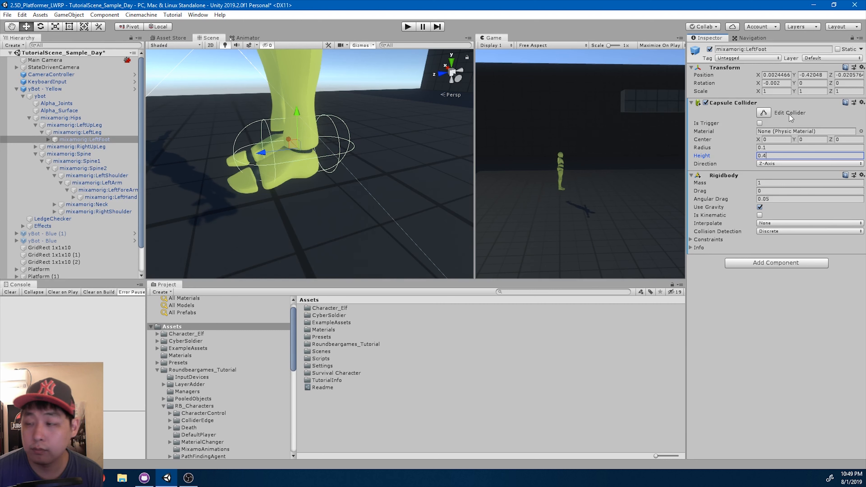
Offset the left foot collider's center to Y -0.06 and Z 0.06
click(763, 141)
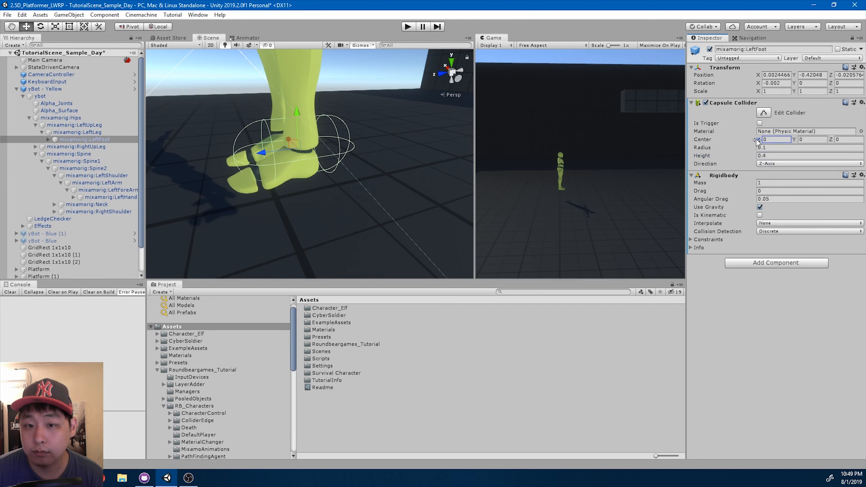
click(795, 140)
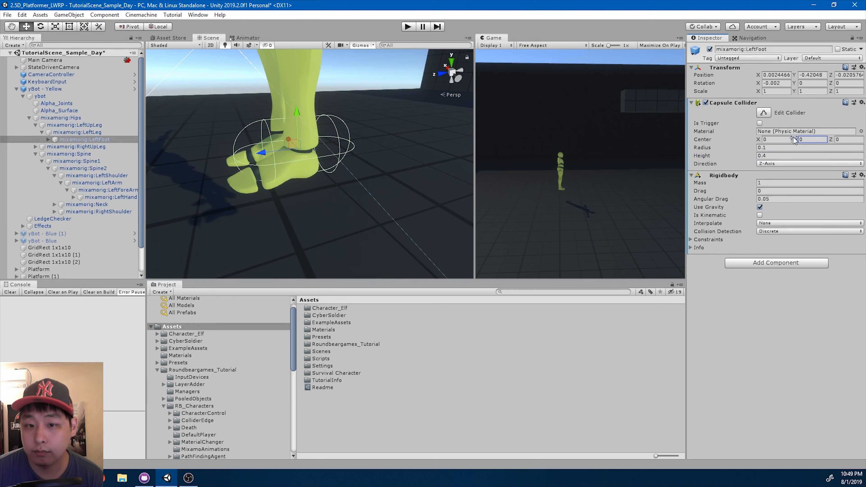
drag(794, 140, 792, 140)
click(835, 140)
text(0.06)
Shrink the capsule collider of mixamorig:LeftLeg to radius 0.07 and height 0.32, with its center at Y -0.2
alt+drag(472, 167, 609, 123)
click(105, 133)
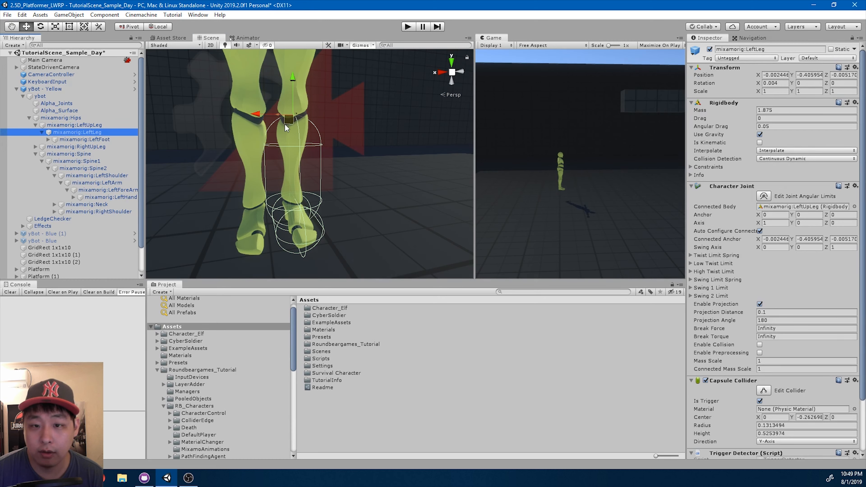
scroll(776, 213, down, 3)
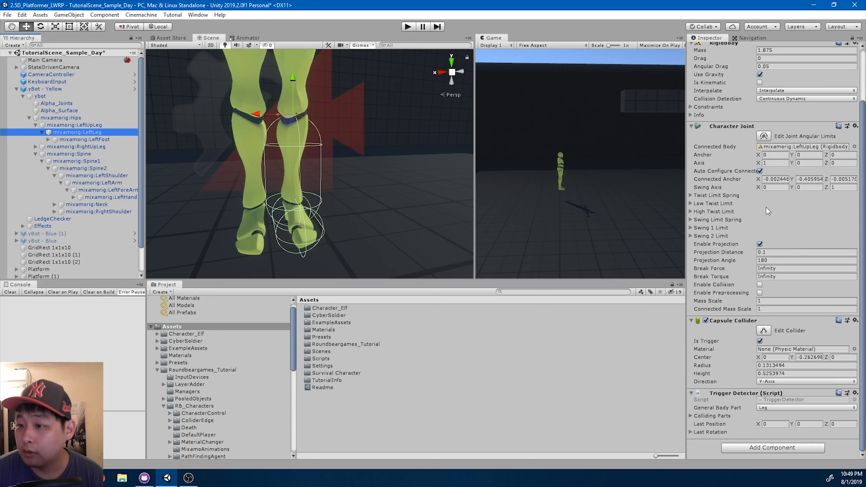
scroll(768, 210, up, 3)
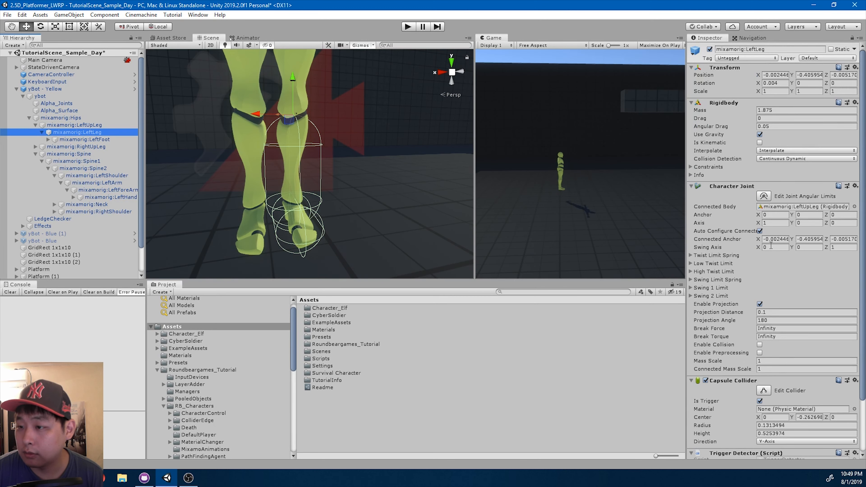
scroll(771, 249, down, 3)
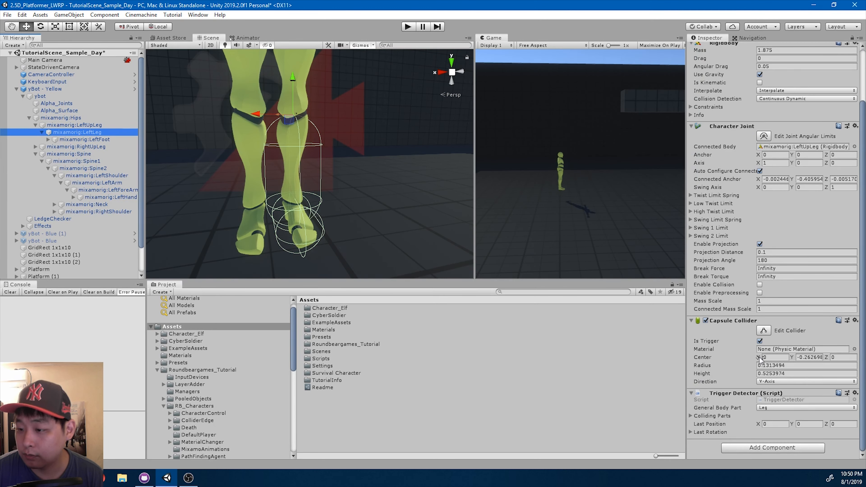
click(753, 366)
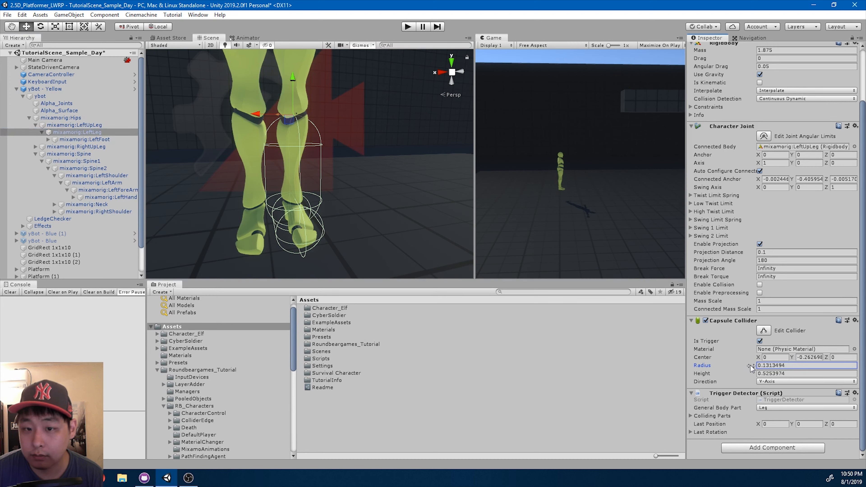
text(0.07)
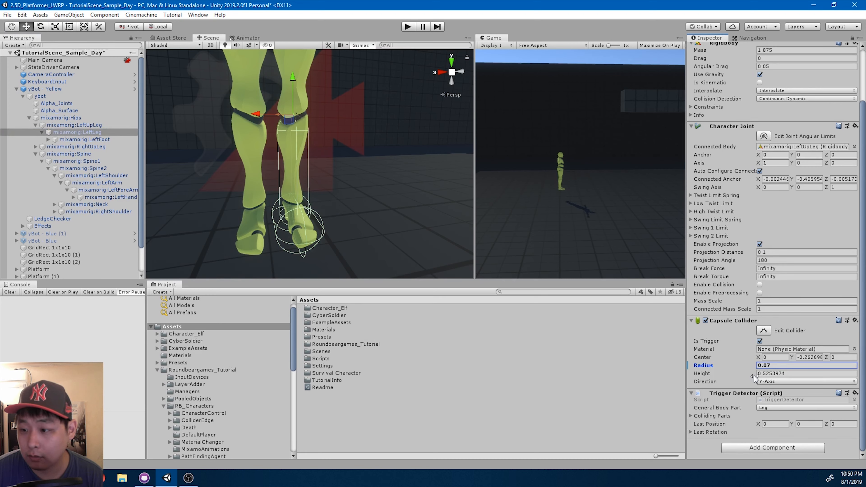
click(753, 374)
text(0.32)
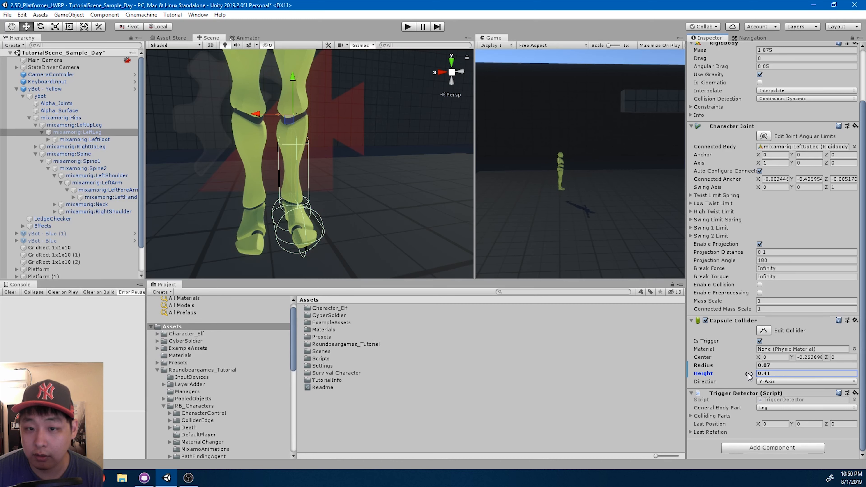
click(793, 358)
text(-0.2)
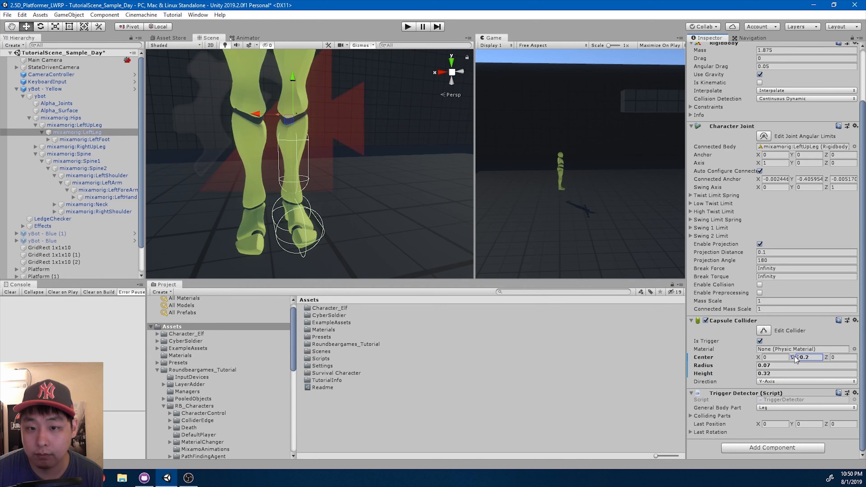
Copy the Capsule Collider component of mixamorig:LeftLeg
alt+drag(273, 170, 328, 183)
click(368, 137)
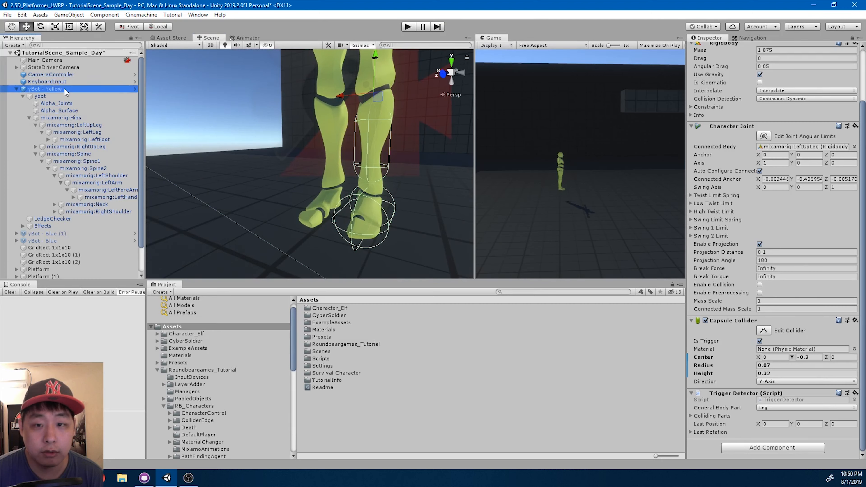
alt+drag(465, 177, 336, 163)
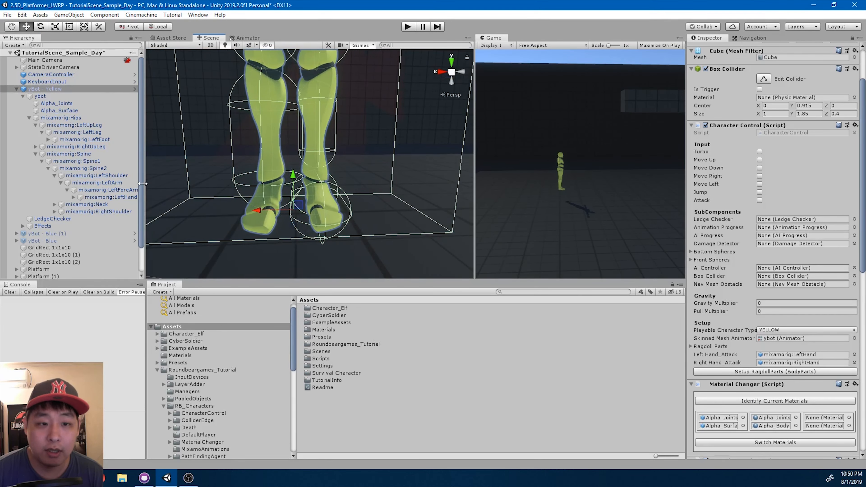
click(95, 139)
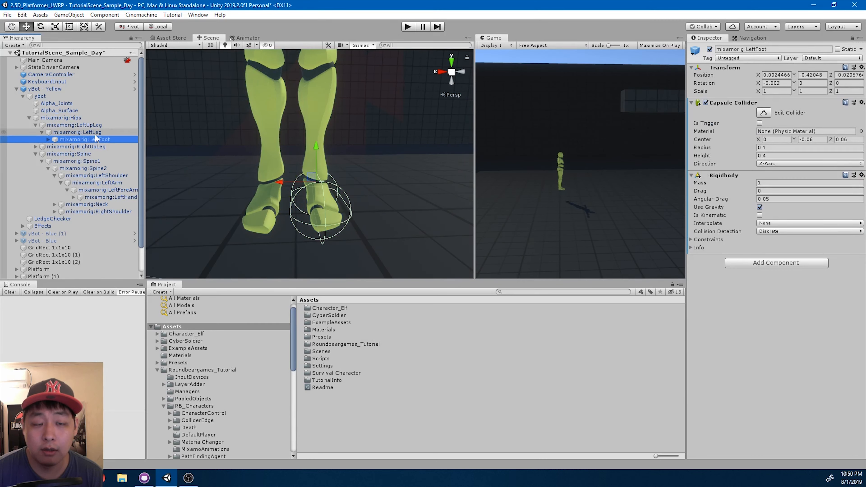
click(96, 136)
scroll(794, 275, down, 3)
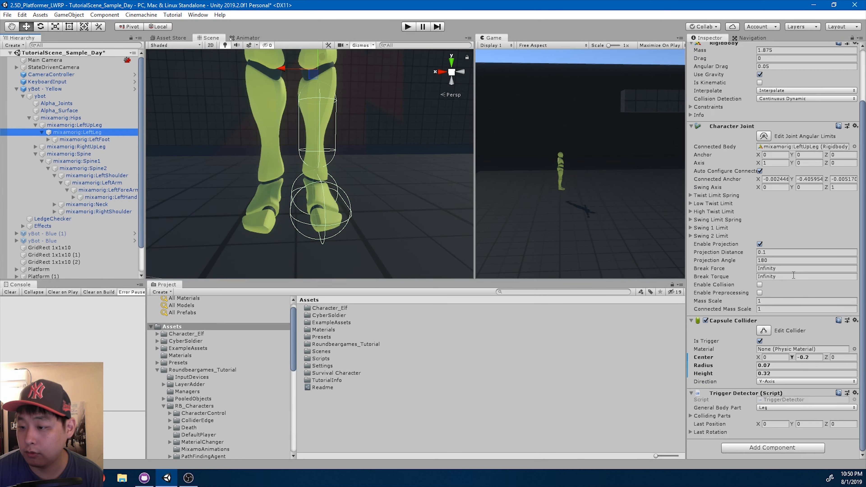
right_click(729, 322)
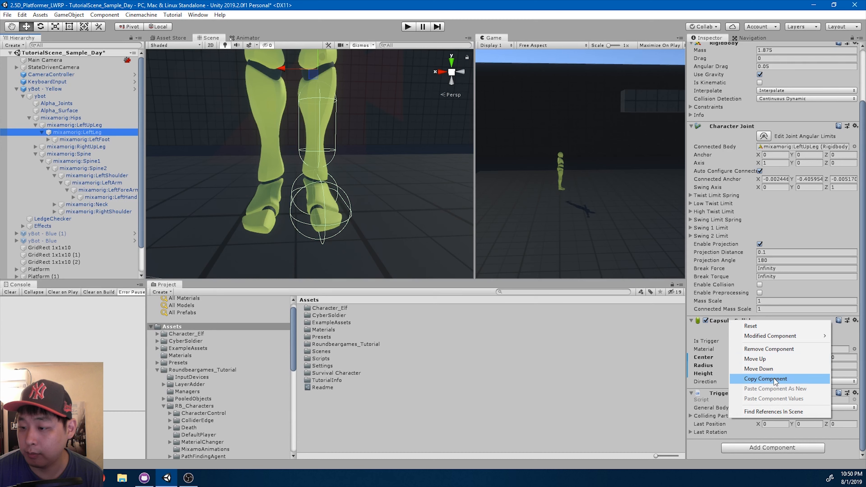
click(765, 378)
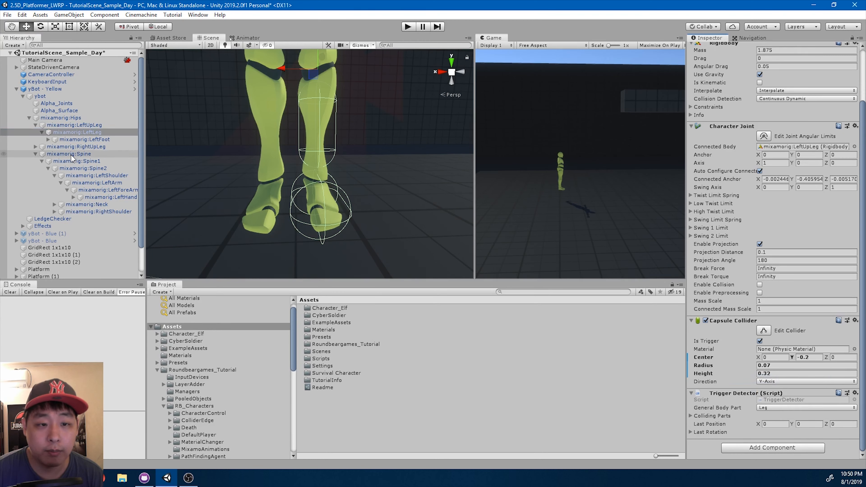
Paste the copied collider values onto the existing Capsule Collider of mixamorig:RightLeg
click(36, 147)
click(42, 154)
click(93, 154)
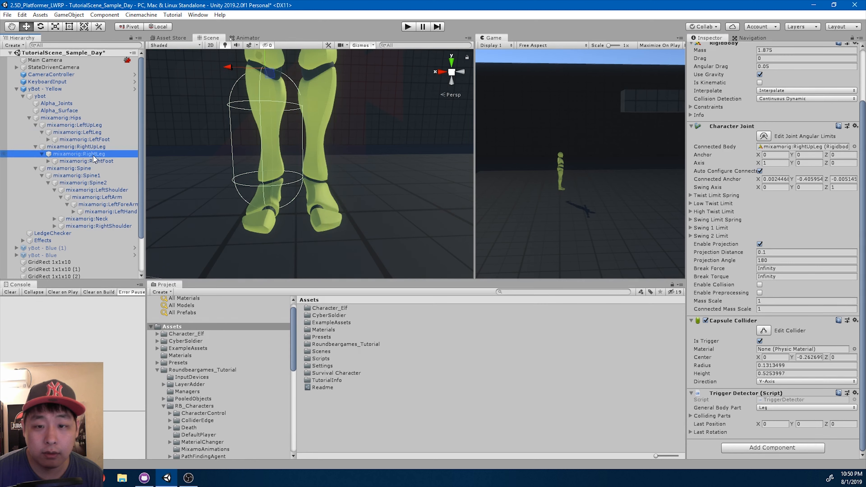
right_click(721, 321)
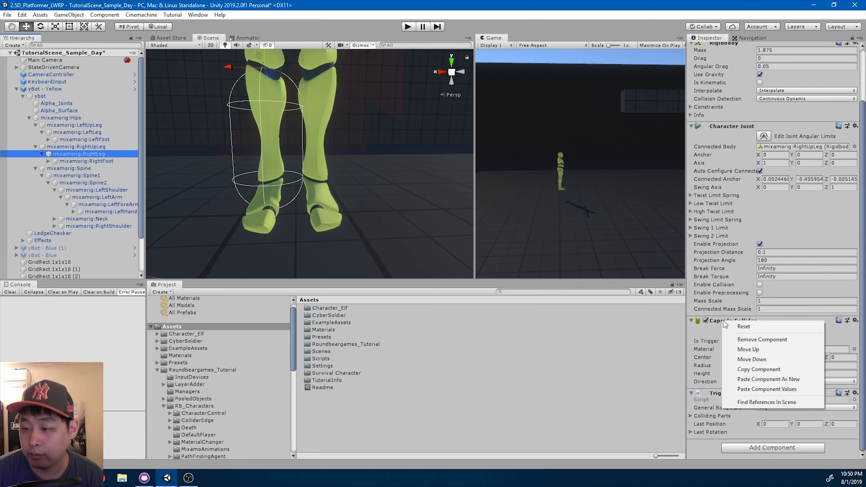
click(788, 395)
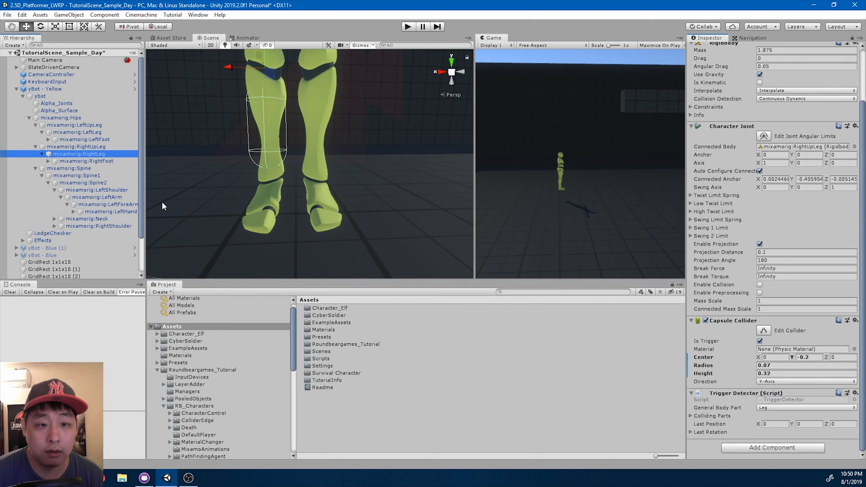
Copy the Capsule Collider of mixamorig:LeftFoot and paste it as a new component on mixamorig:RightFoot
click(106, 140)
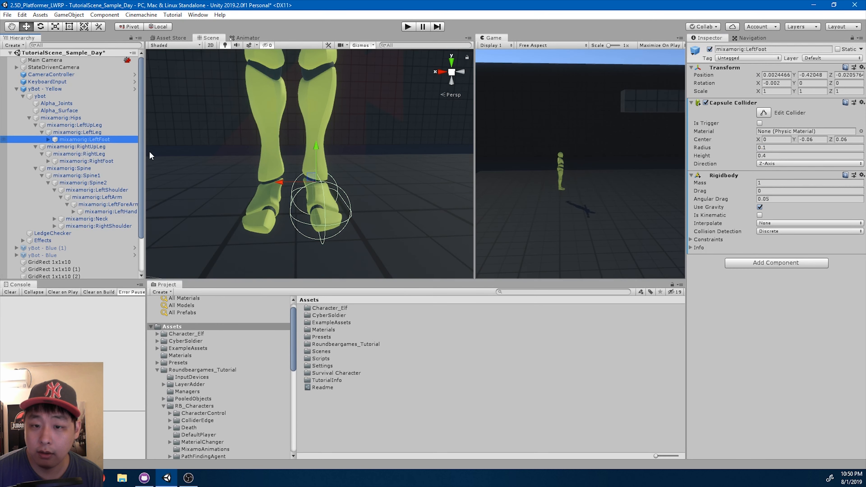
right_click(725, 105)
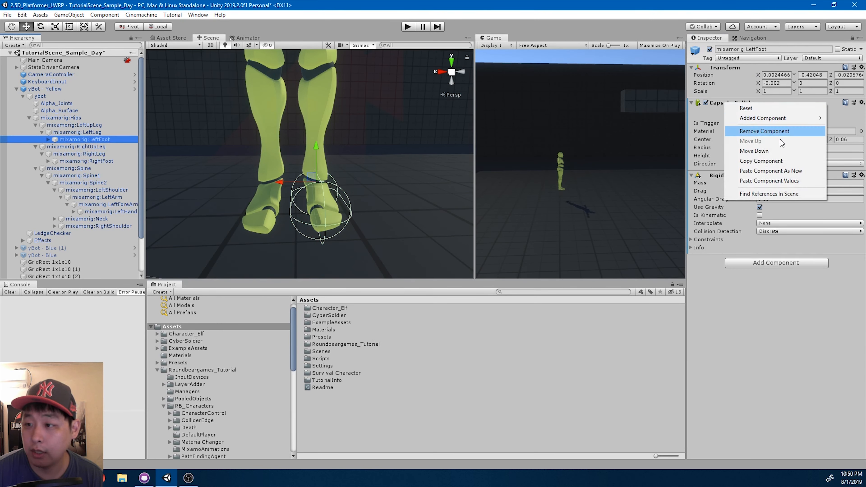
click(781, 163)
click(102, 161)
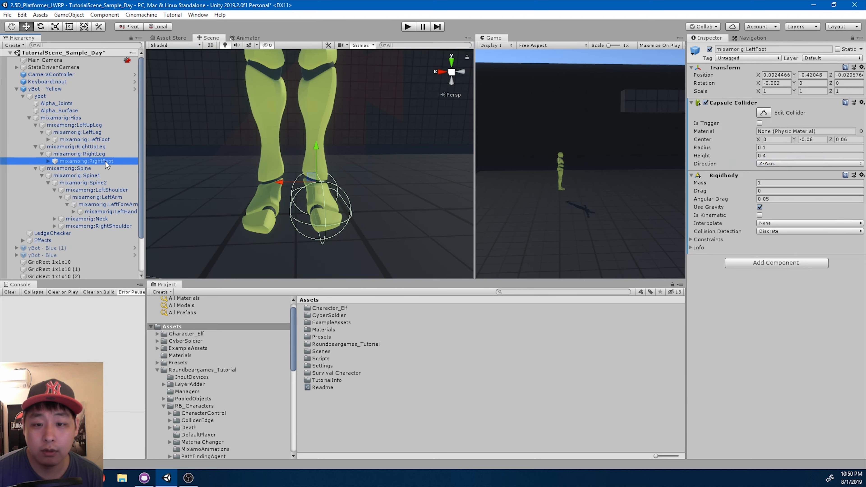
right_click(723, 71)
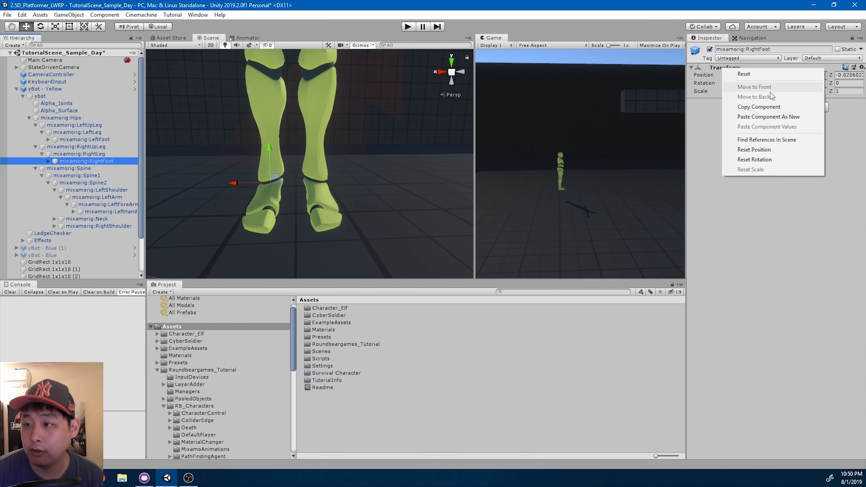
click(784, 117)
Add a Rigidbody component to mixamorig:RightFoot
click(773, 180)
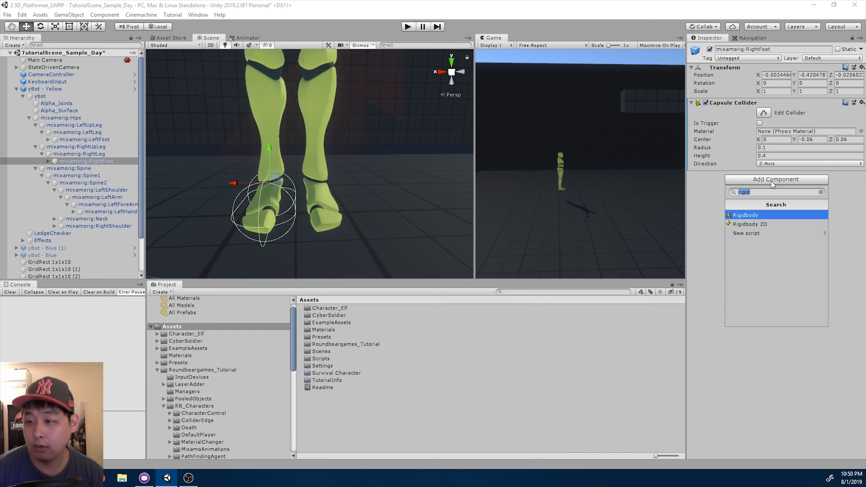
text(rigid)
key(Return)
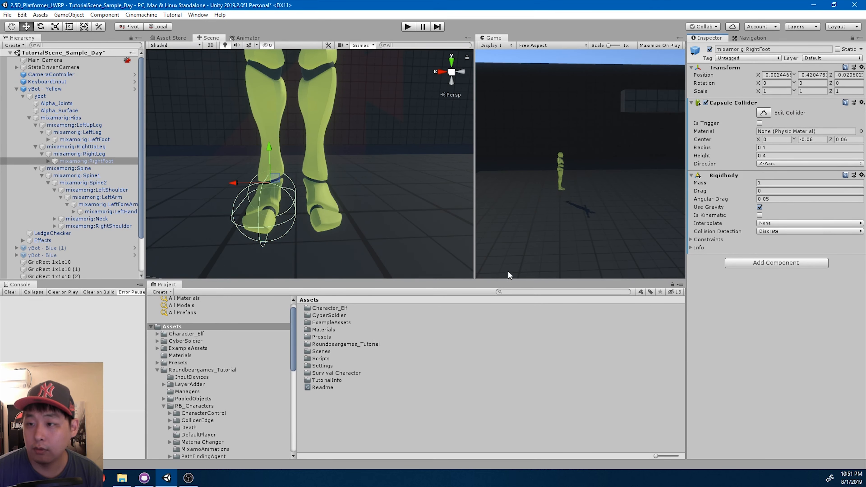
Copy the Character Joint of mixamorig:RightLeg onto mixamorig:RightFoot as a new component and set its connected body to mixamorig:RightLeg
click(97, 154)
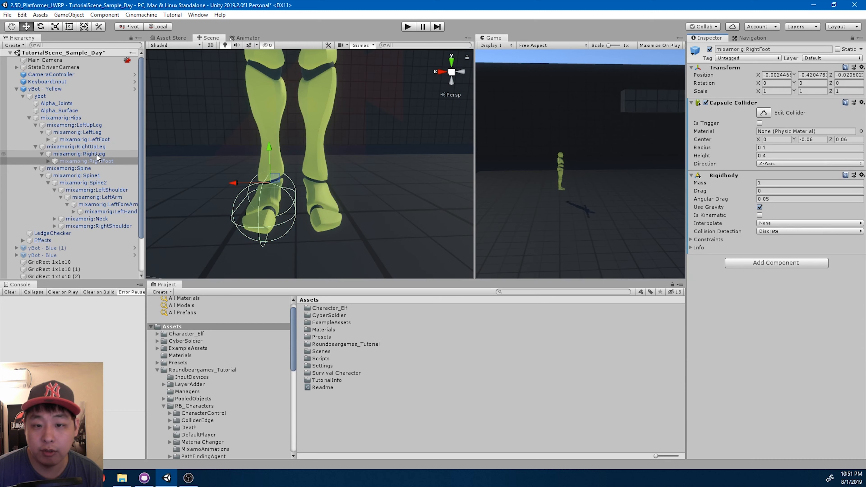
click(734, 194)
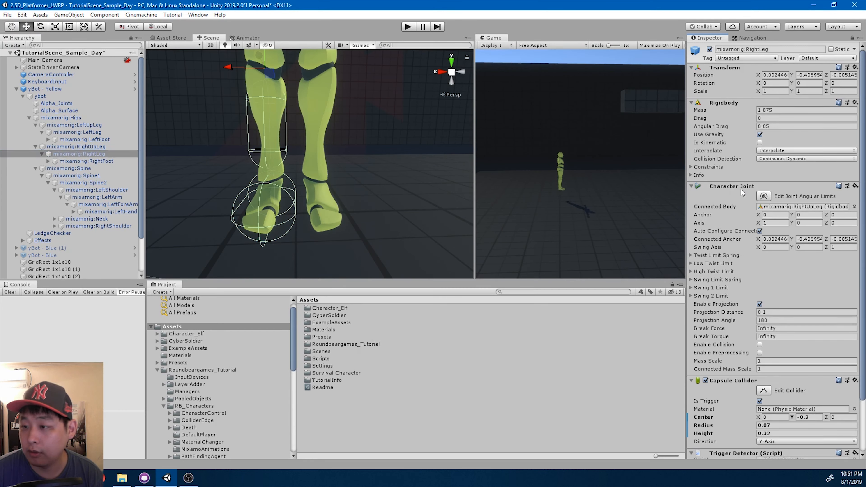
right_click(732, 188)
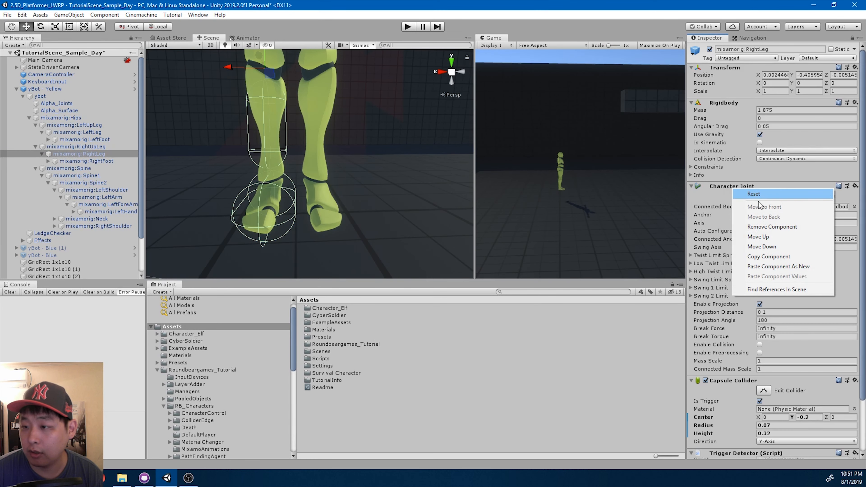
click(782, 259)
click(98, 161)
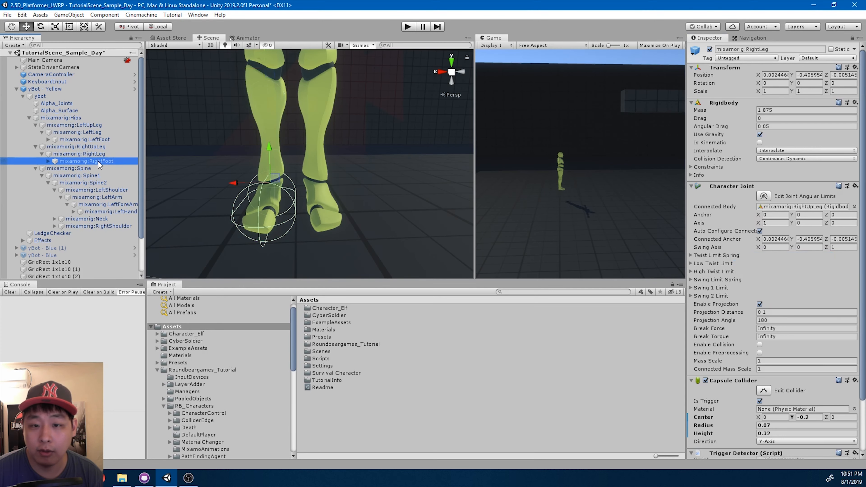
right_click(744, 104)
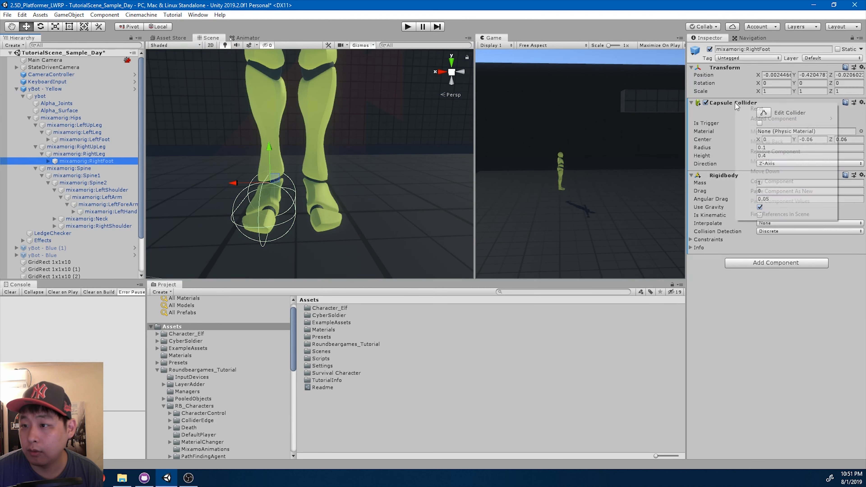
click(791, 193)
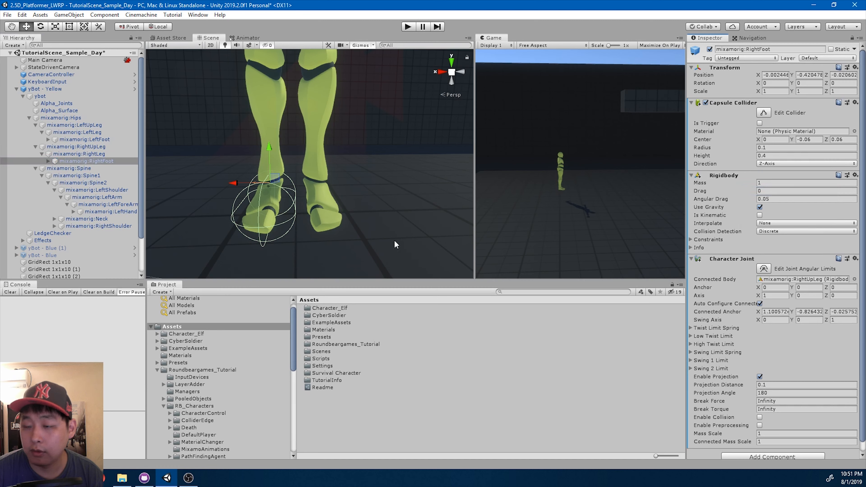
drag(79, 153, 785, 284)
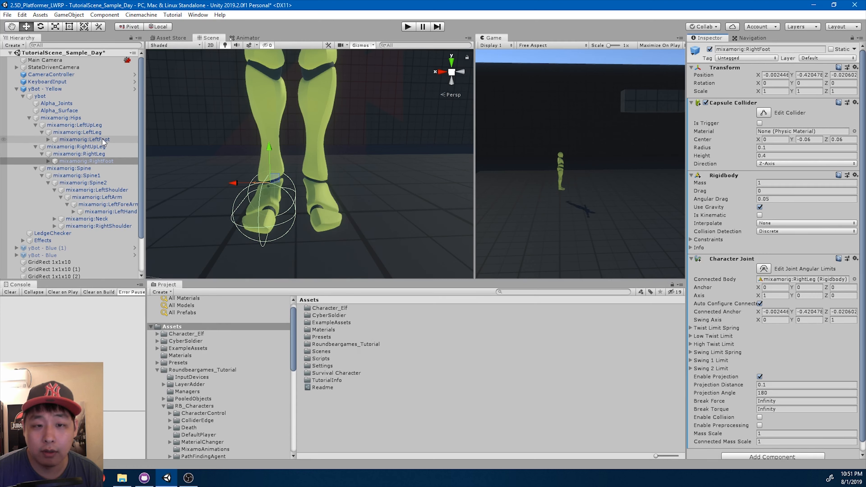
Copy the Character Joint of mixamorig:LeftLeg onto mixamorig:LeftFoot as a new component and set its connected body to mixamorig:LeftLeg
click(85, 139)
click(104, 132)
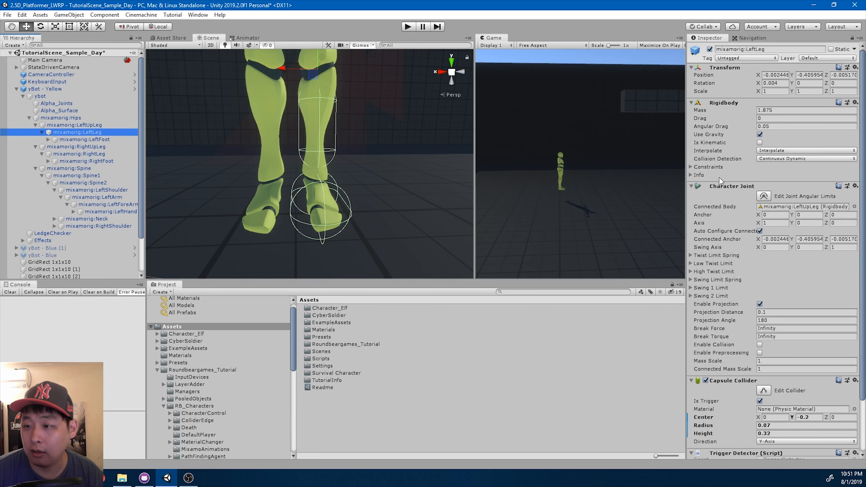
right_click(729, 187)
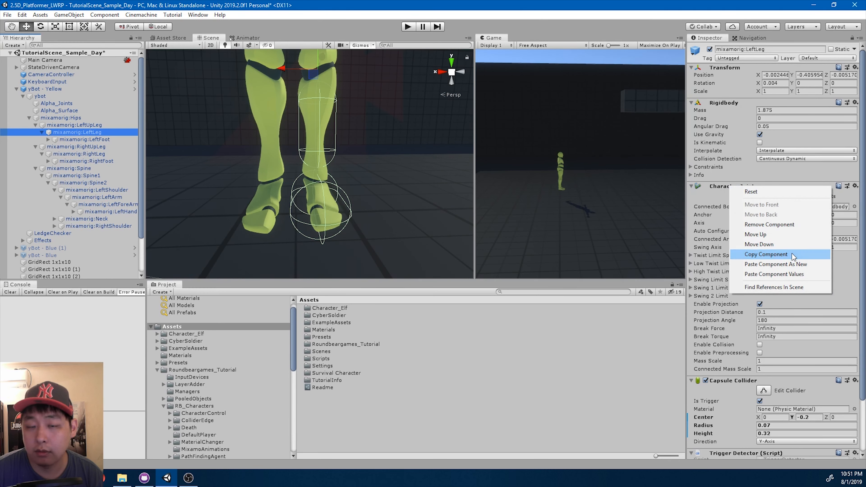
click(766, 254)
click(85, 139)
right_click(728, 104)
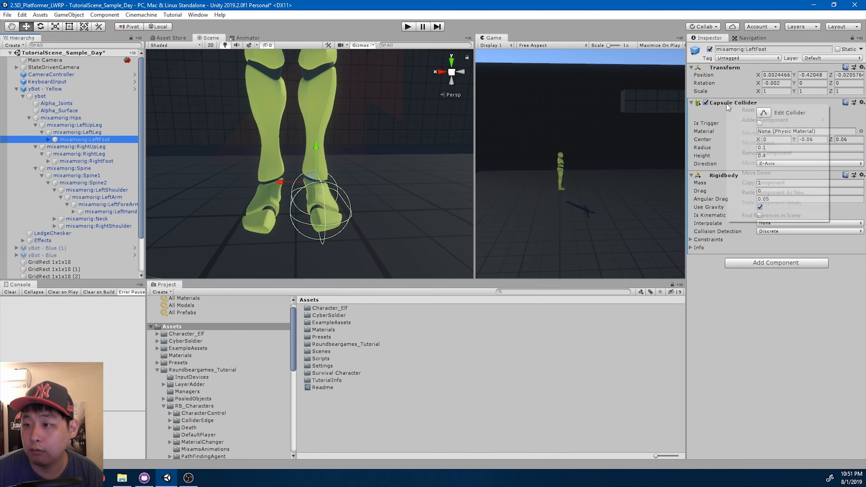
click(780, 193)
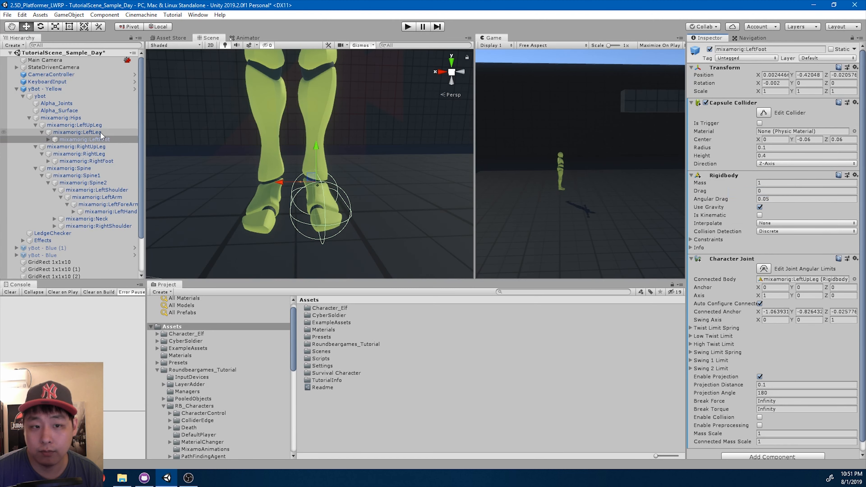
click(784, 279)
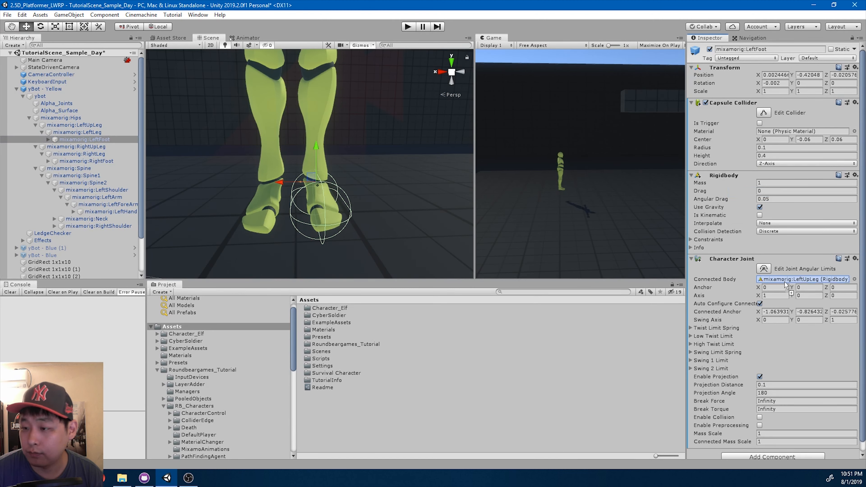
drag(785, 284, 785, 285)
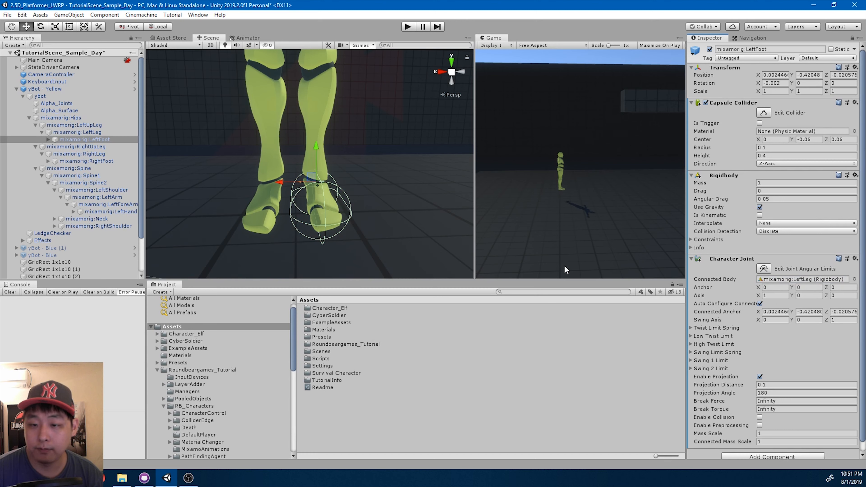
Add a Trigger Detector script to mixamorig:LeftFoot with General Body Part set to Leg
scroll(789, 333, down, 1)
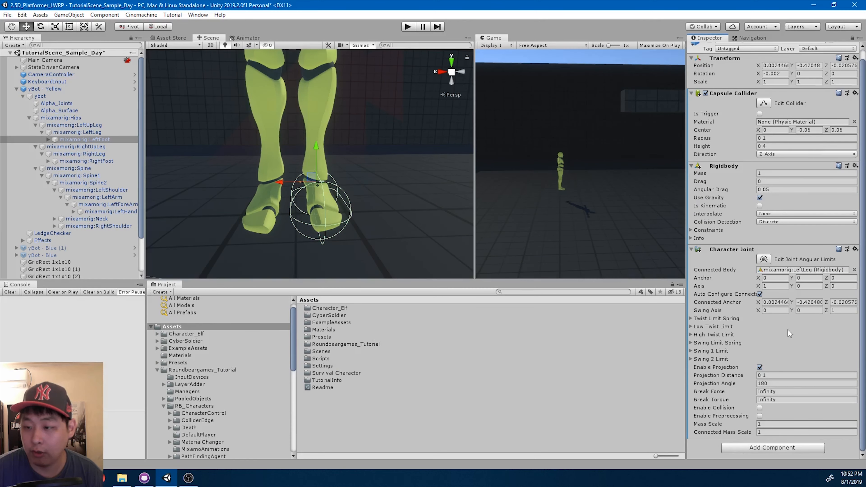
click(774, 449)
text(trigg)
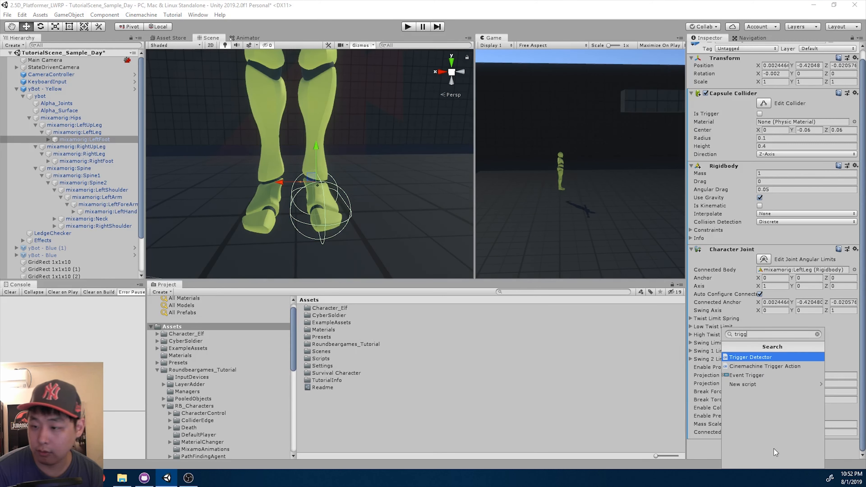
key(Return)
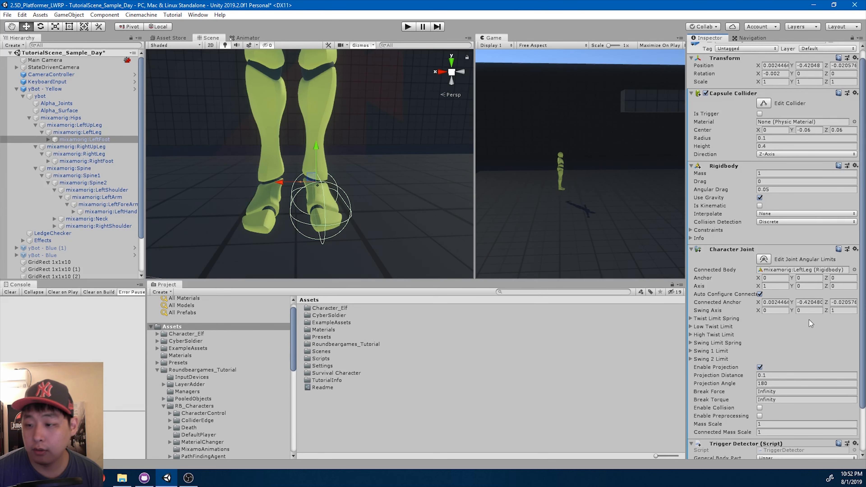
scroll(810, 323, down, 3)
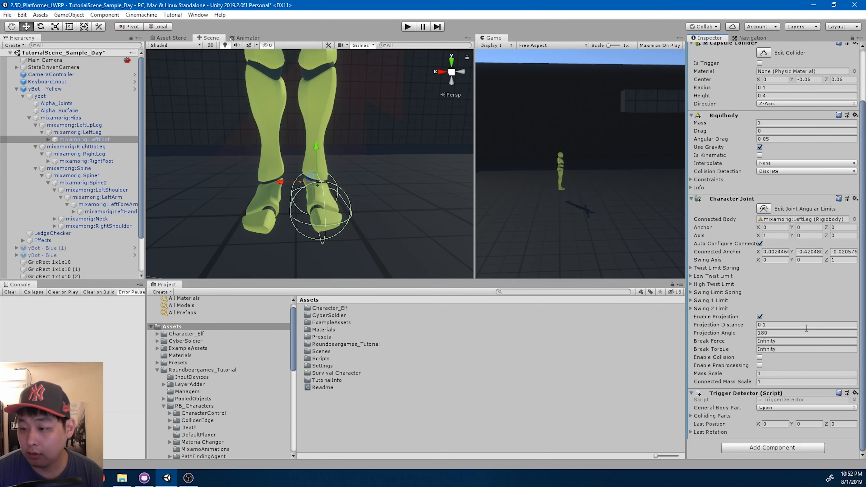
click(771, 411)
click(772, 445)
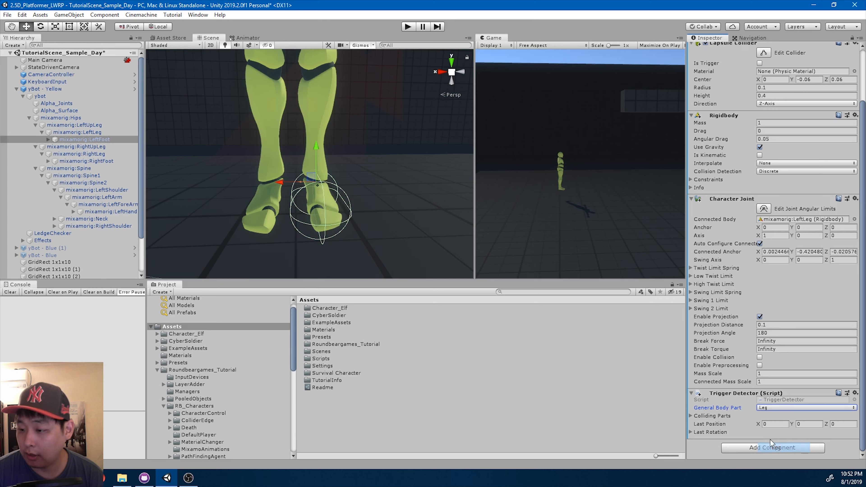
click(690, 416)
click(690, 416)
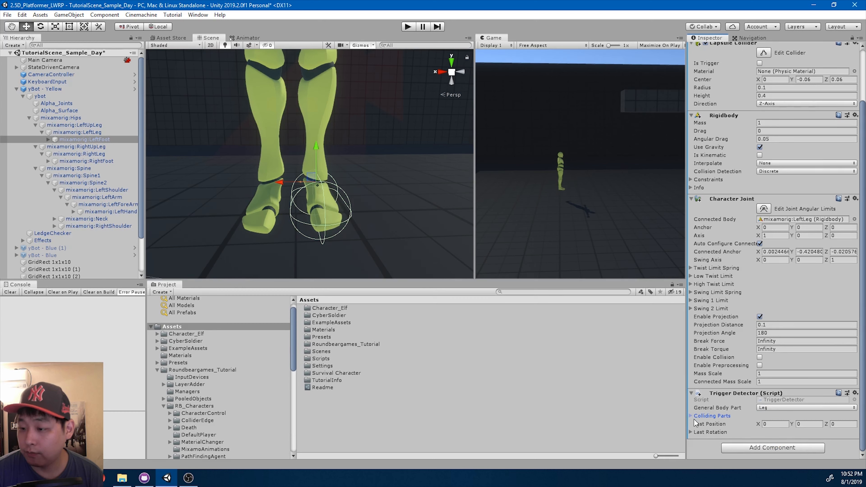
Add a Trigger Detector script to mixamorig:RightFoot with General Body Part set to Leg
click(100, 161)
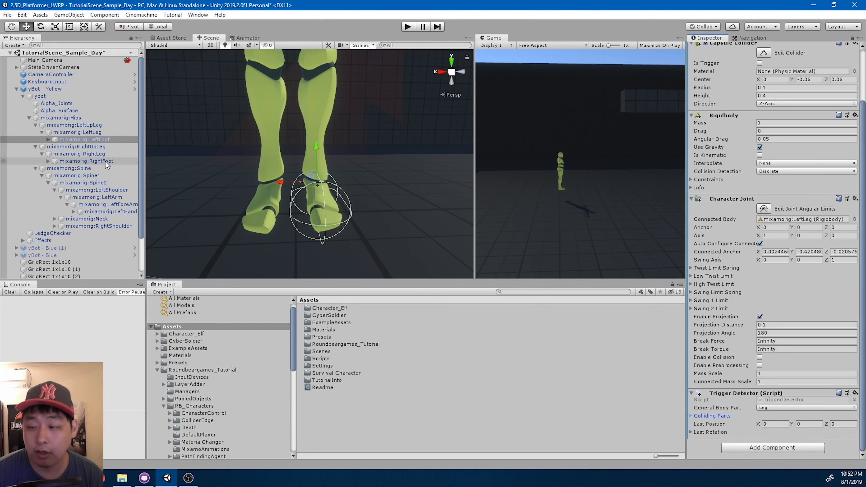
click(748, 447)
key(Return)
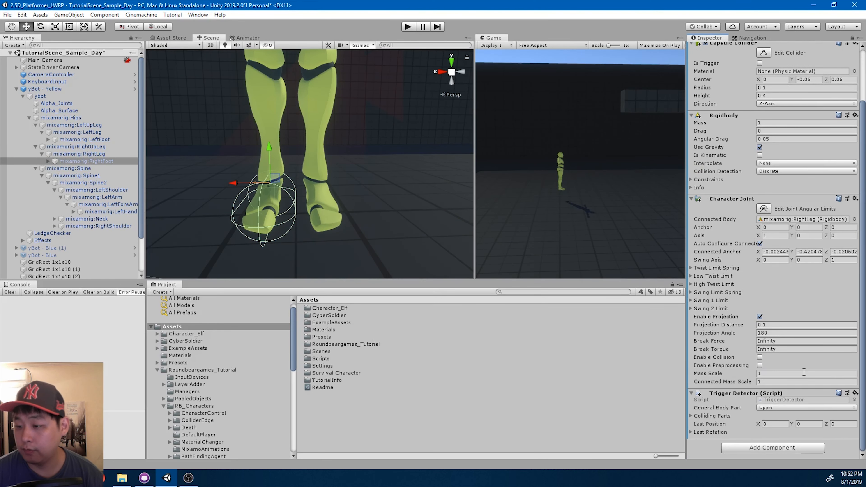
click(771, 408)
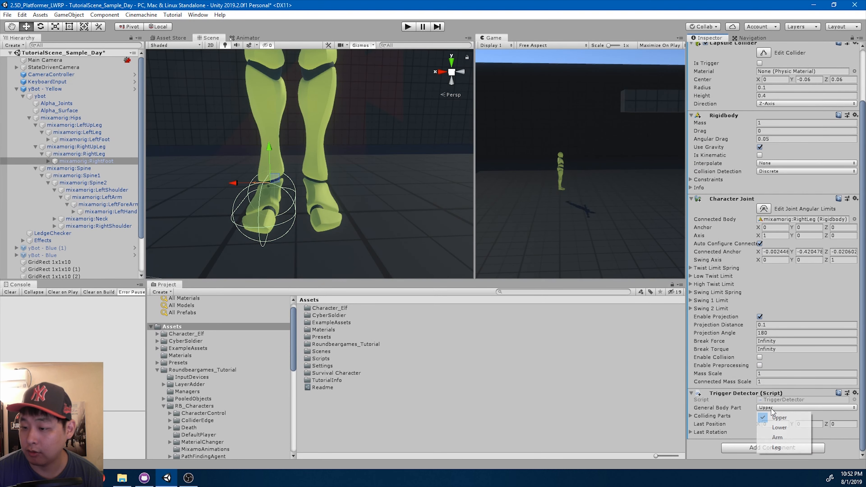
click(778, 447)
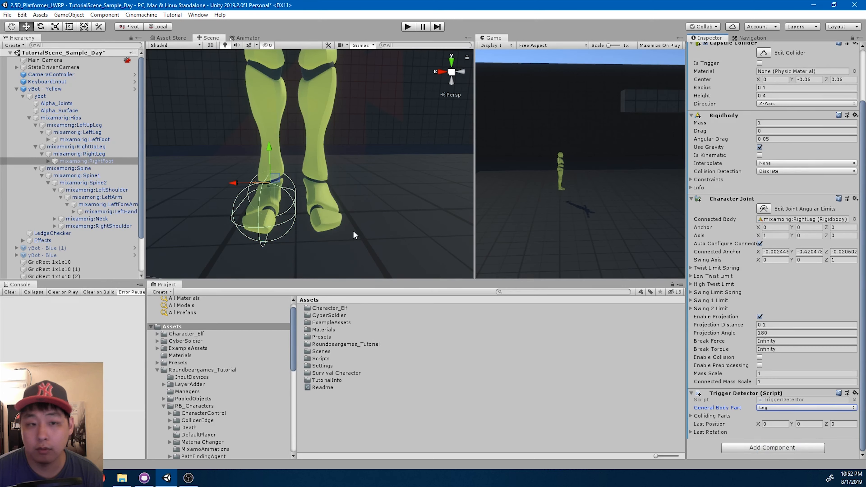
Raise the StateDrivenCamera object above the yBot - Yellow character in the scene
double_click(70, 89)
alt+drag(399, 153, 229, 161)
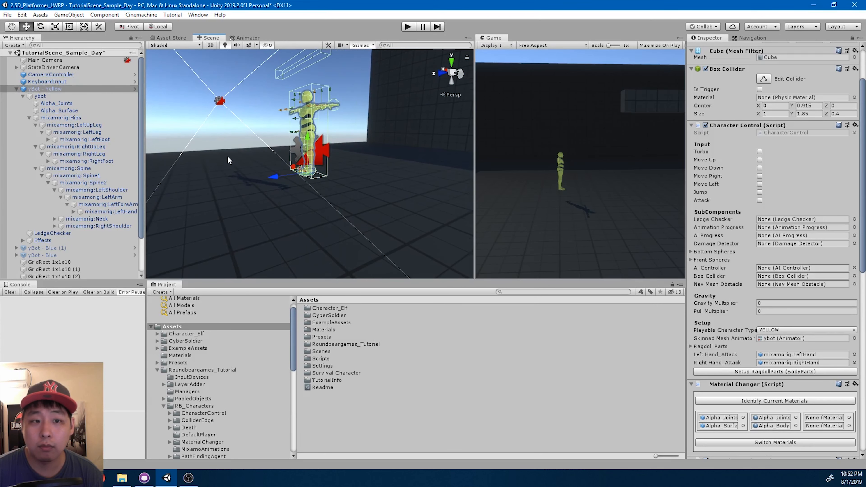
click(68, 61)
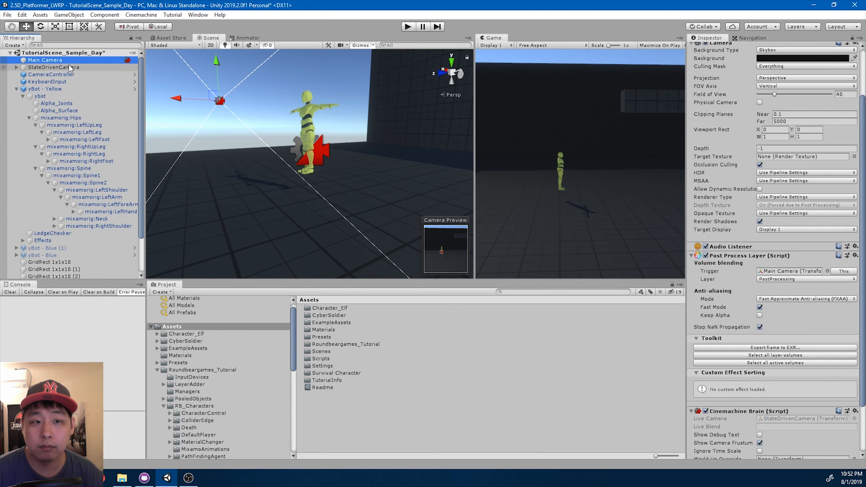
click(70, 68)
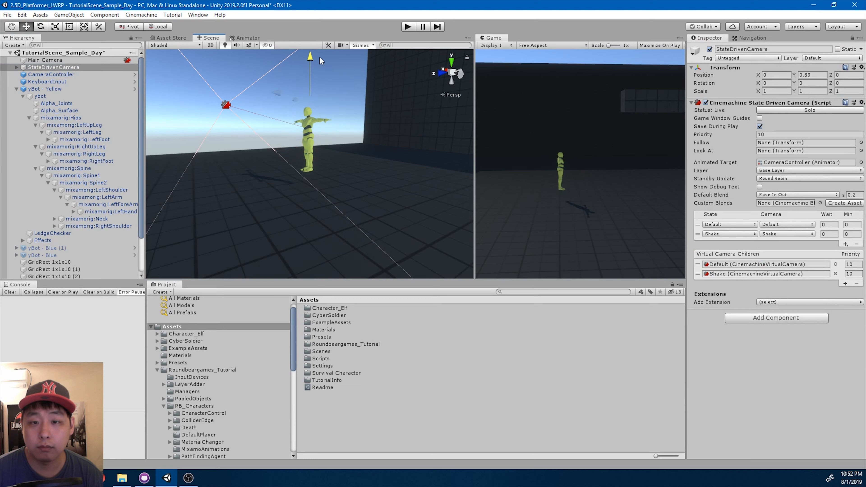
Apply all overrides of the yBot - Yellow instance to its prefab
click(54, 89)
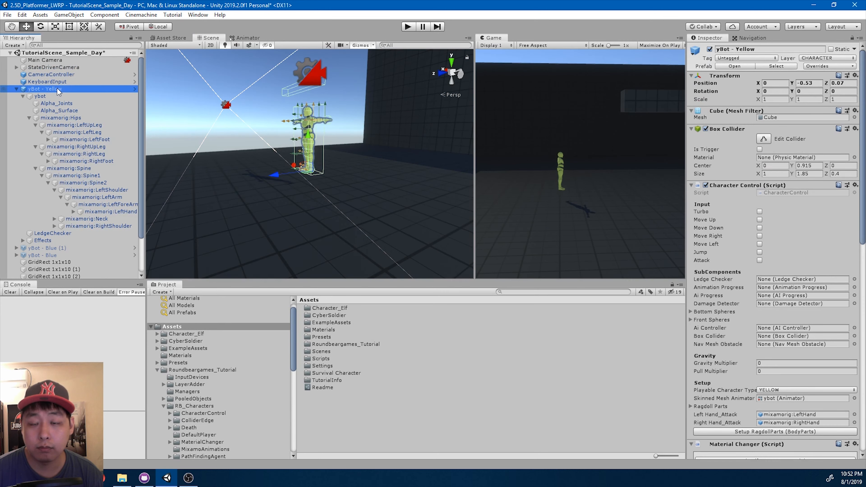
double_click(57, 89)
scroll(352, 163, up, 6)
right_drag(353, 164, 439, 203)
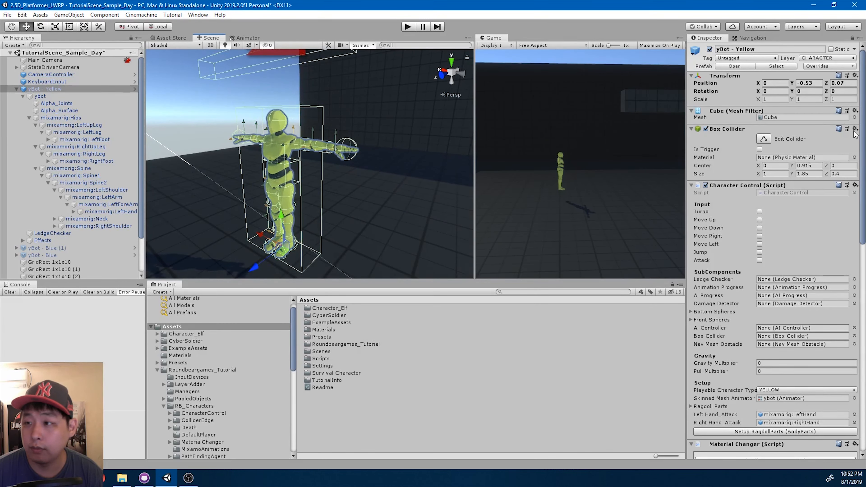
click(831, 67)
click(836, 269)
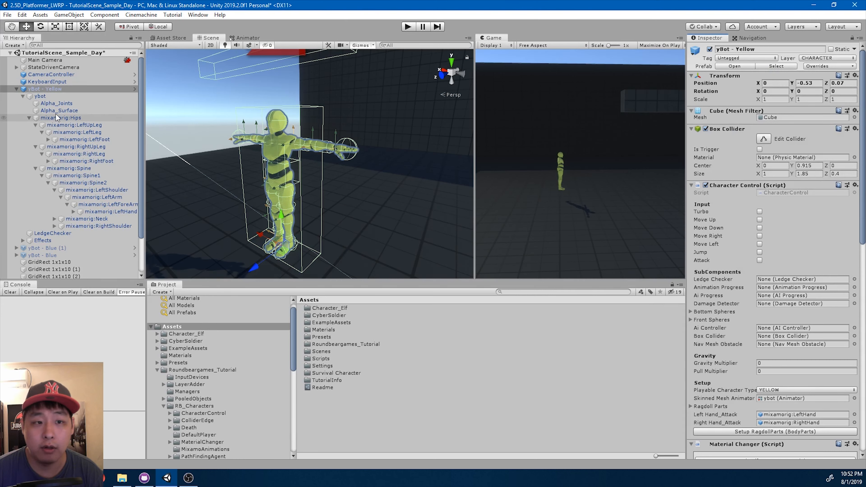
Activate the yBot - Blue (1) character, frame it in the scene, and revert all of its prefab overrides
click(16, 89)
click(63, 97)
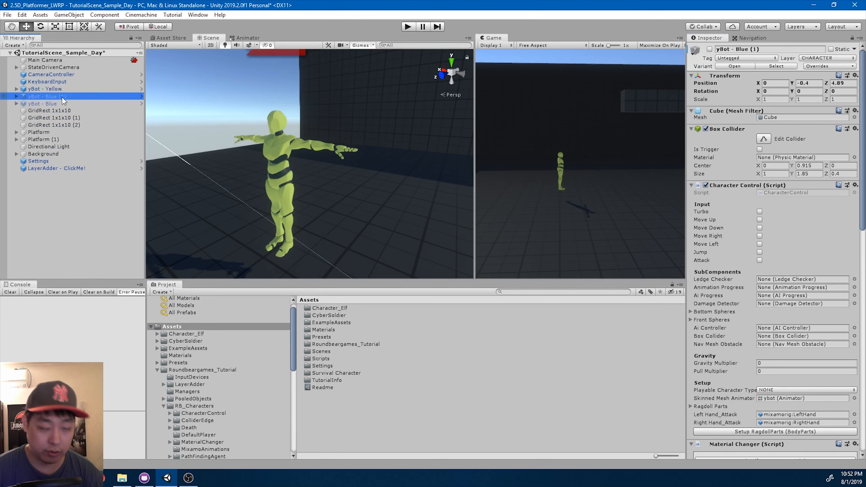
key(alt+shift+a)
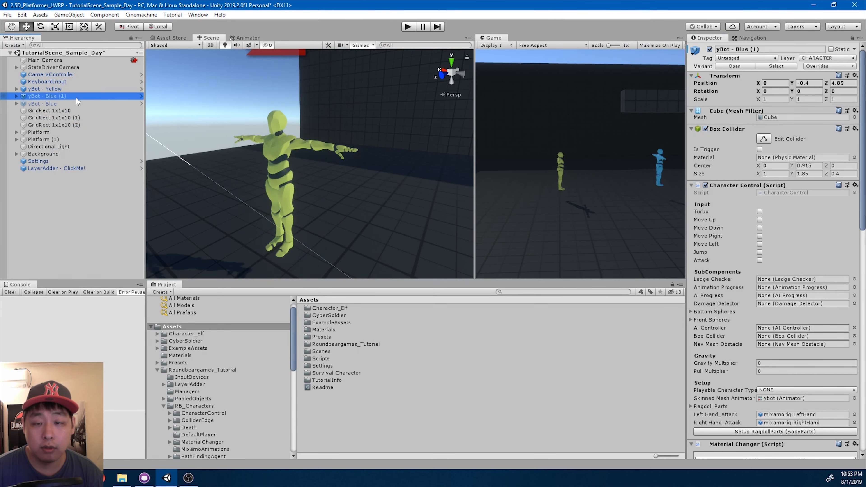
double_click(76, 97)
alt+drag(217, 125, 412, 203)
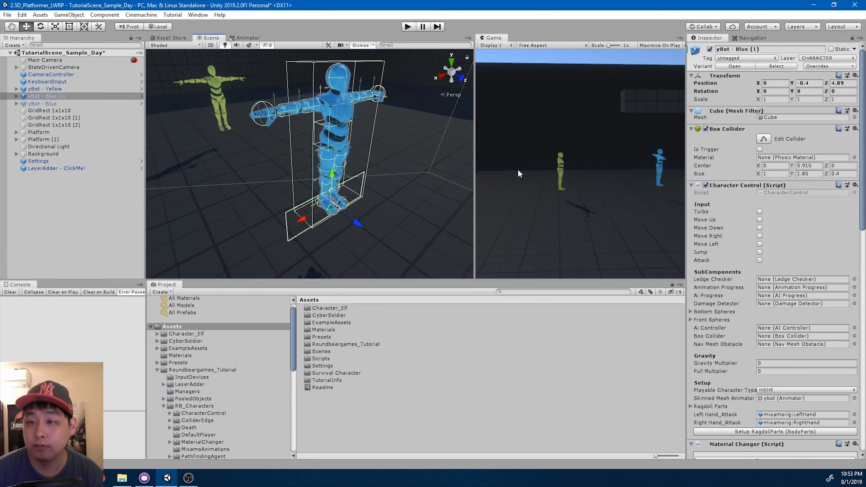
click(822, 66)
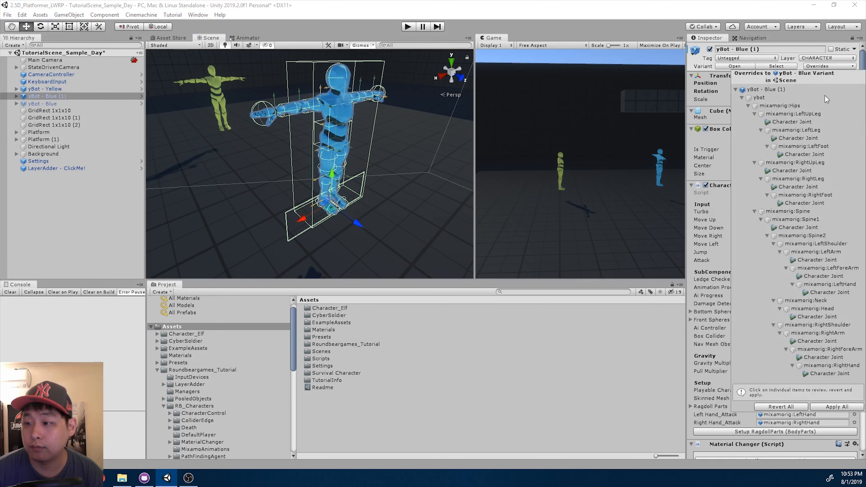
click(788, 408)
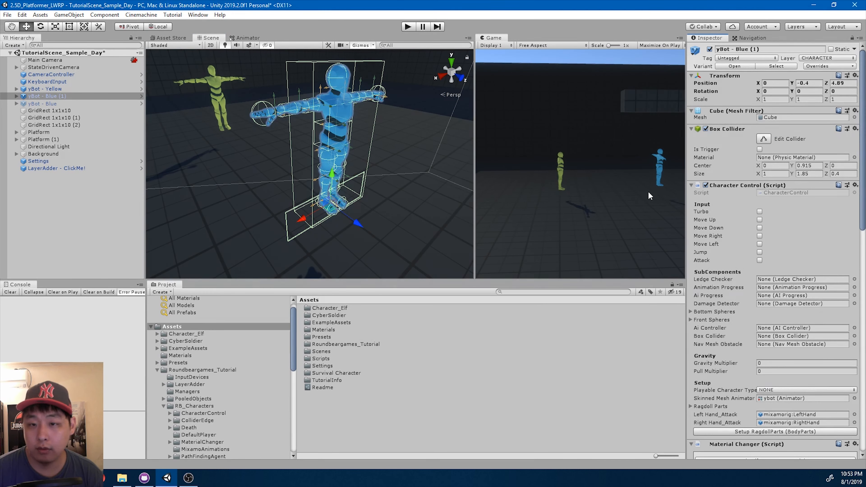
Run Setup RagdollParts on yBot - Yellow and check the LeftFoot and RightFoot entries in its Ragdoll Parts list
double_click(121, 89)
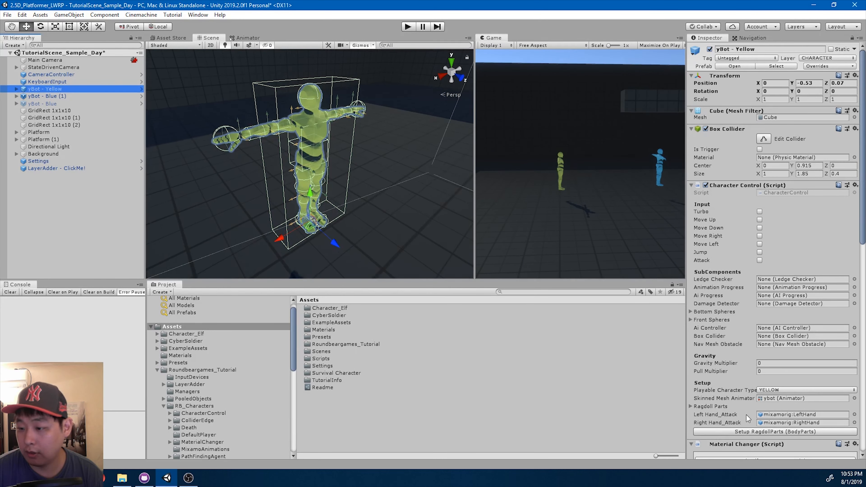
click(762, 432)
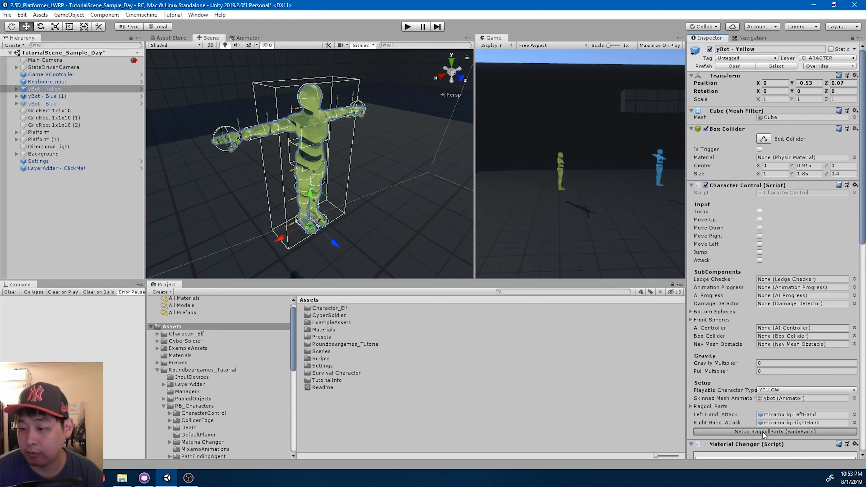
click(691, 406)
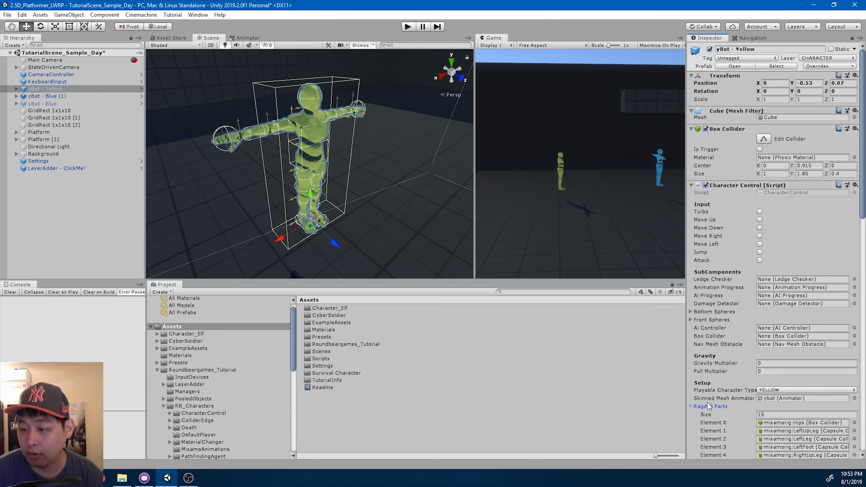
scroll(804, 360, down, 3)
scroll(804, 361, down, 6)
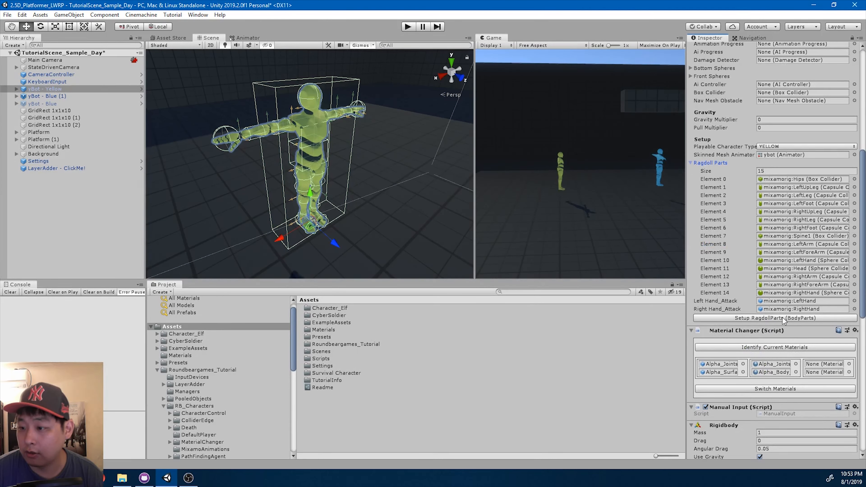
click(798, 204)
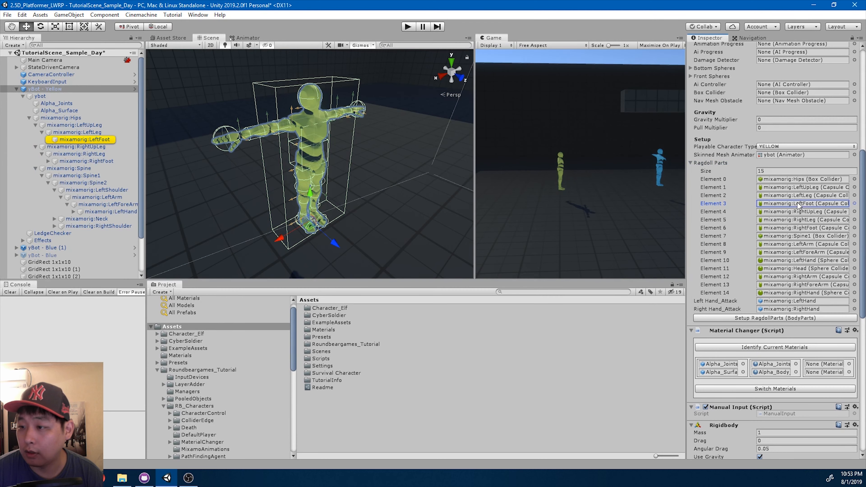
click(799, 228)
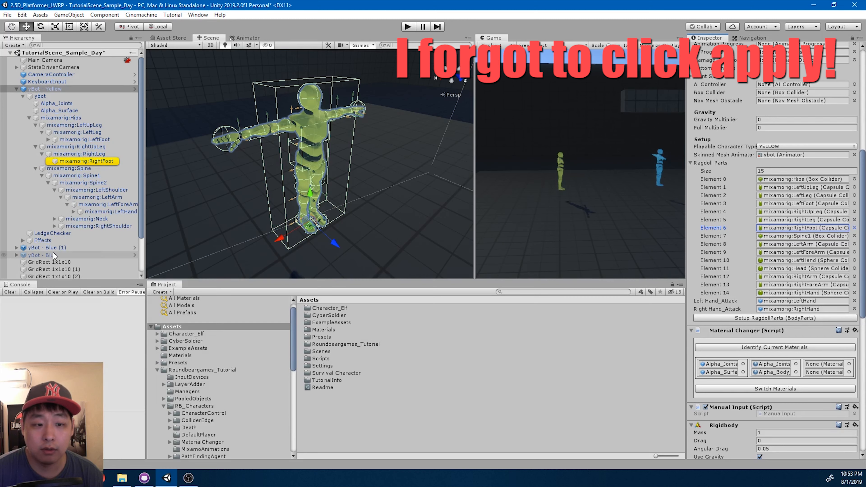
Revert all overrides on yBot - Blue (1) and rebuild its Ragdoll Parts list with Setup RagdollParts
double_click(113, 248)
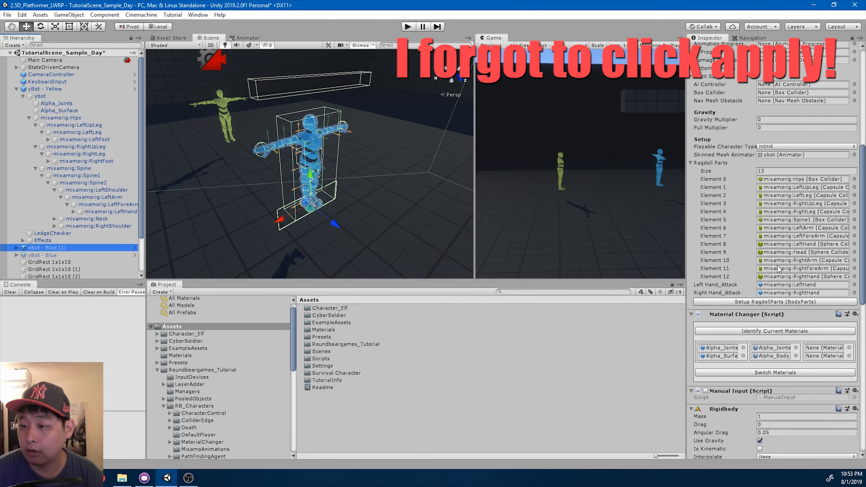
scroll(796, 210, up, 10)
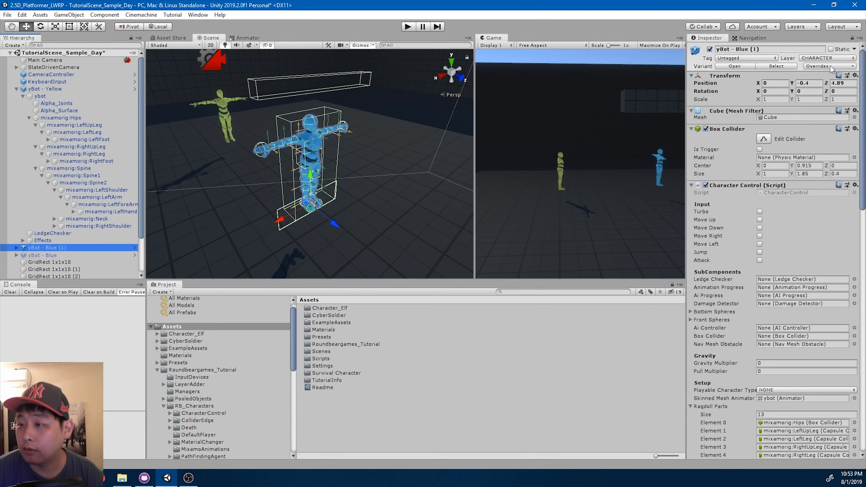
click(830, 66)
click(783, 408)
scroll(814, 295, down, 3)
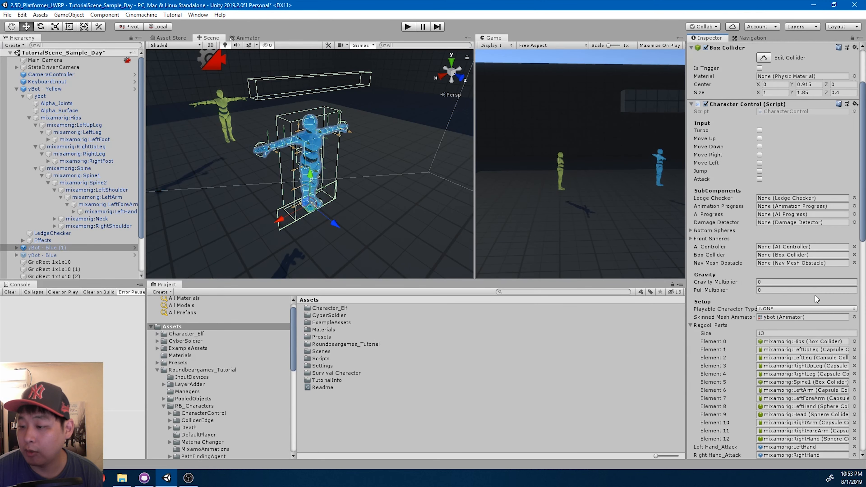
scroll(816, 299, down, 3)
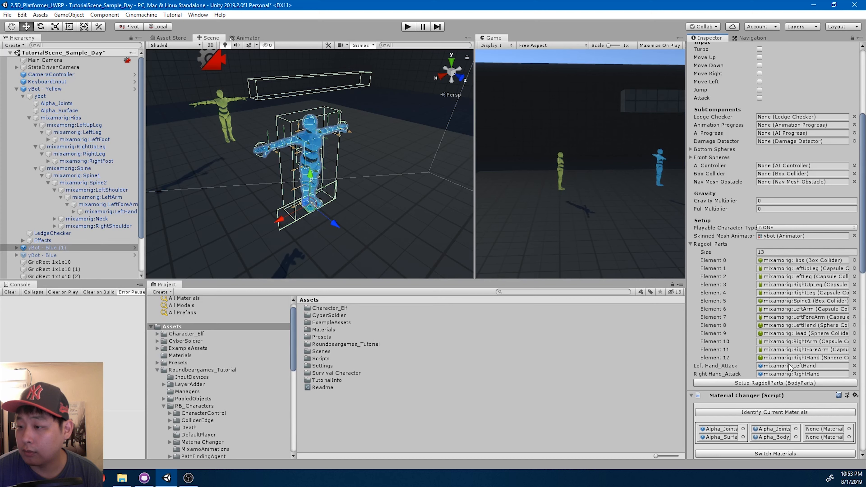
click(791, 381)
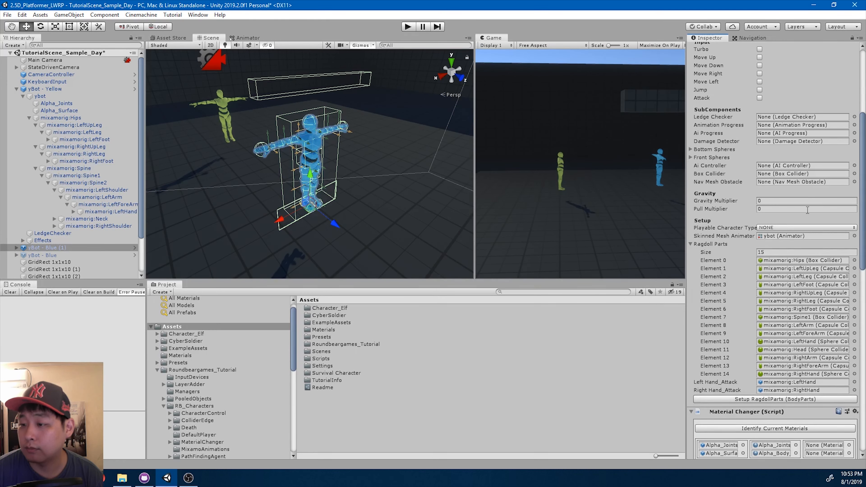
Apply all overrides of yBot - Blue (1) to its prefab variant and review its Ragdoll Parts list
scroll(806, 198, up, 6)
click(823, 66)
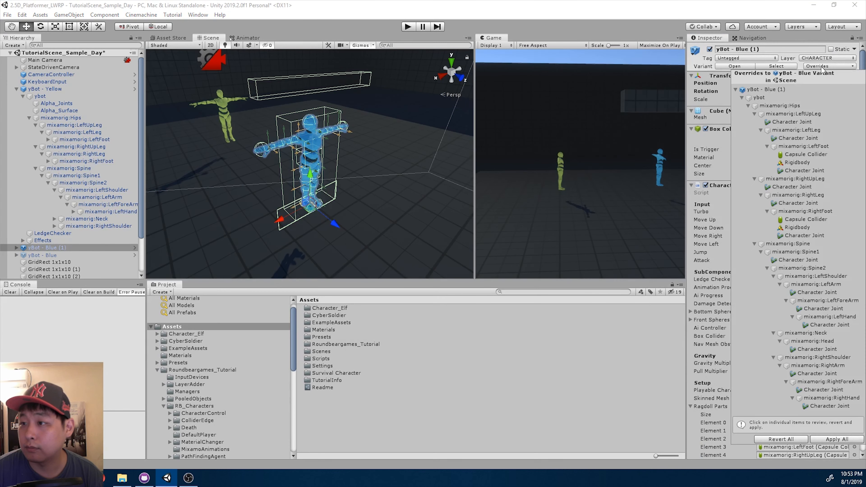
click(837, 439)
scroll(820, 326, down, 5)
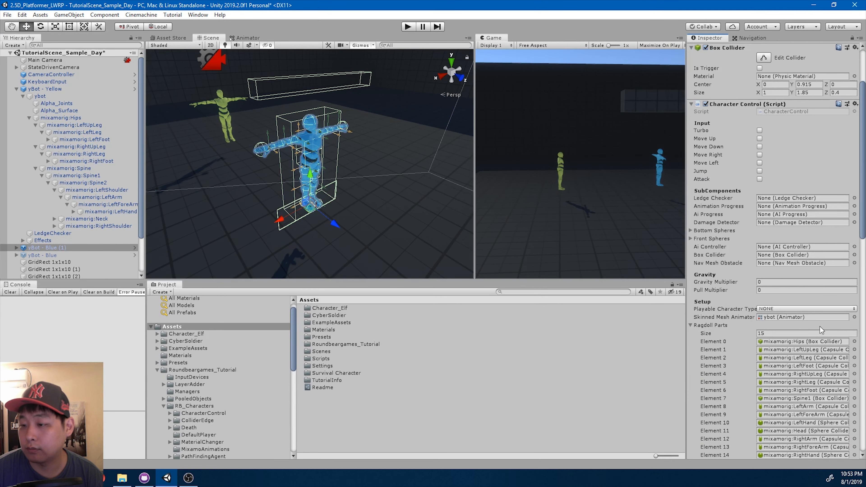
scroll(819, 328, down, 2)
scroll(820, 329, up, 7)
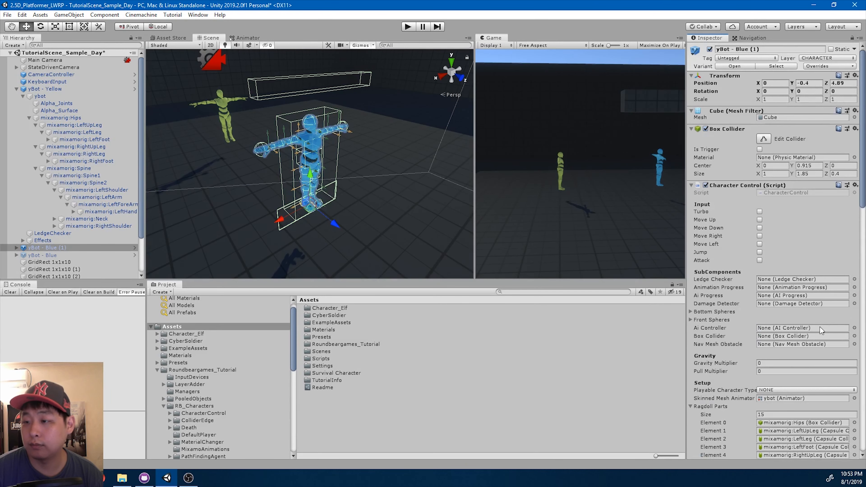
Play-test yBot - Yellow attacking yBot - Blue (1), stop the scene, and run it again
click(408, 27)
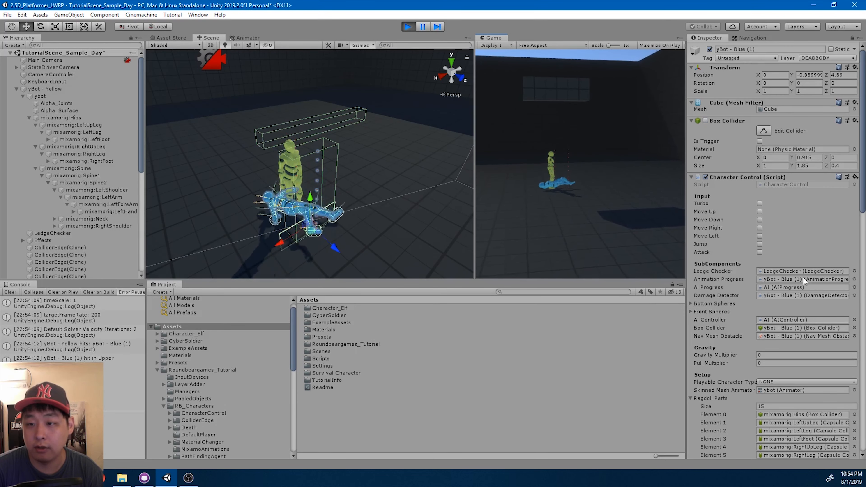
click(405, 27)
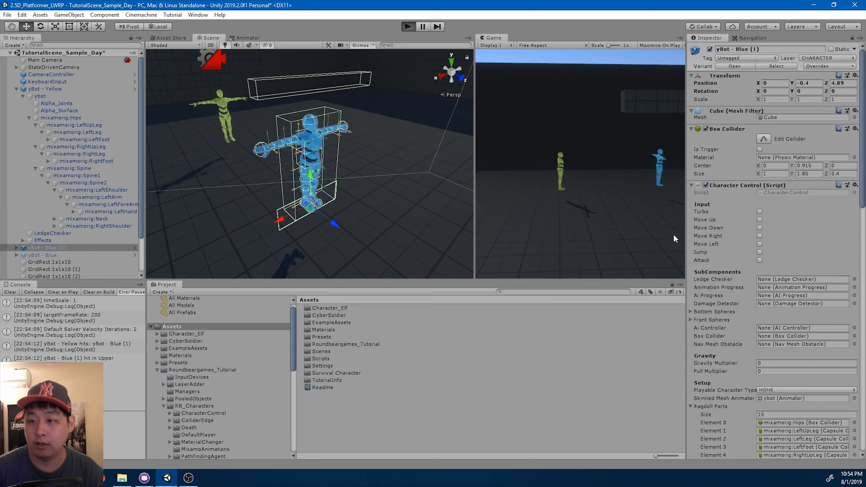
key(ctrl+p)
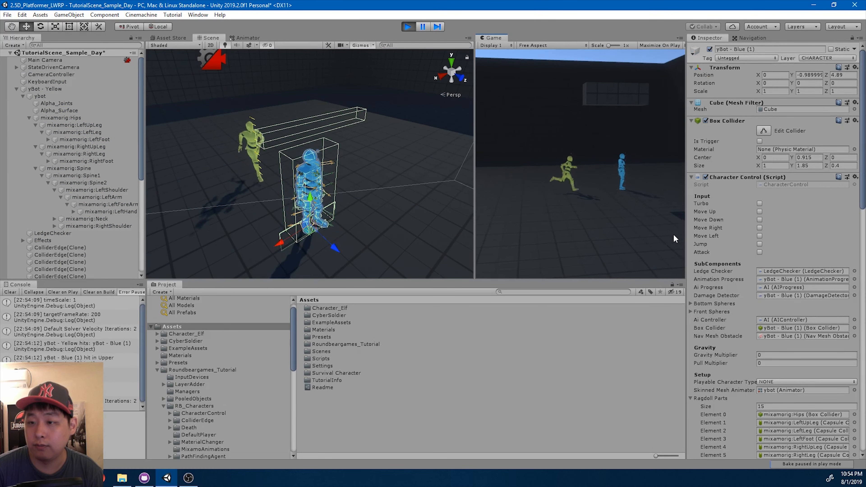